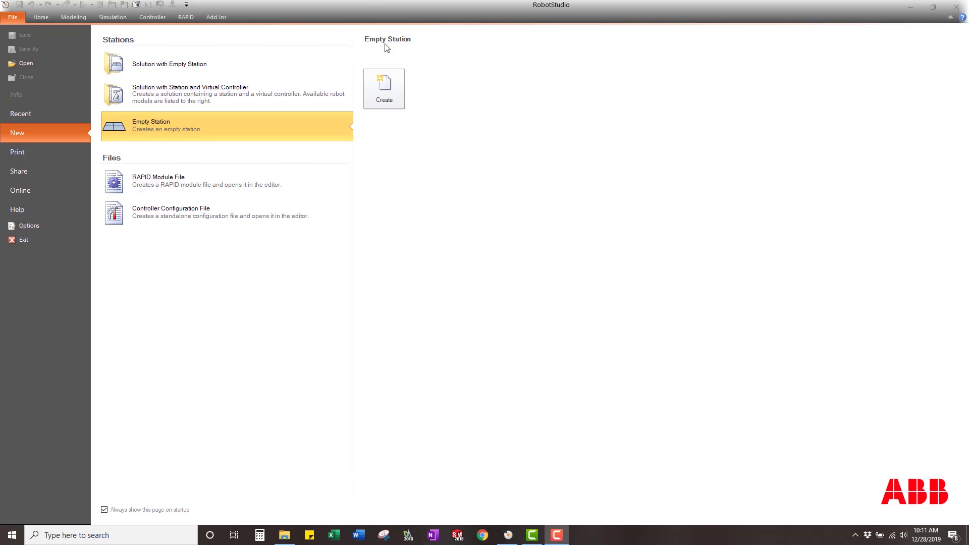
Create an empty station and import the SC_PinActuator.rslib library from disk.
left_click(385, 74)
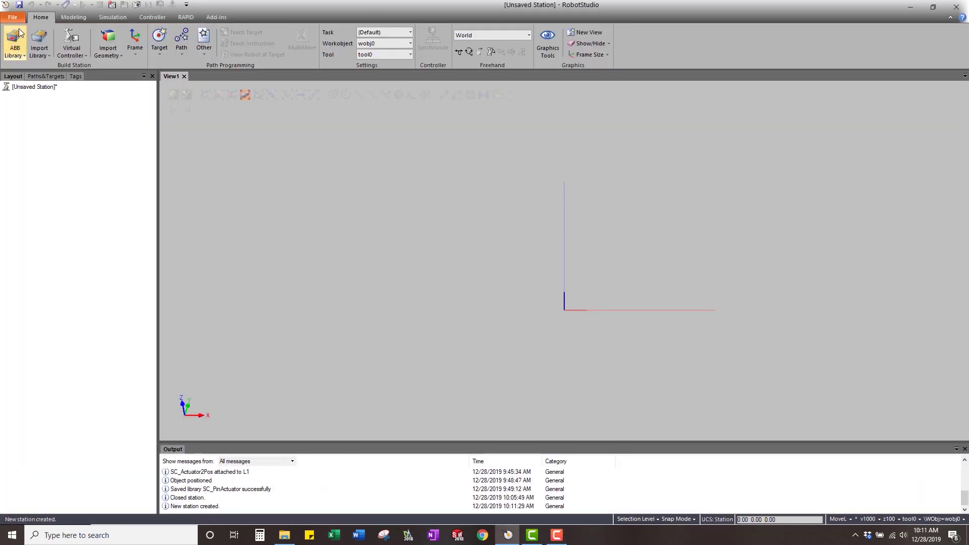
left_click(38, 55)
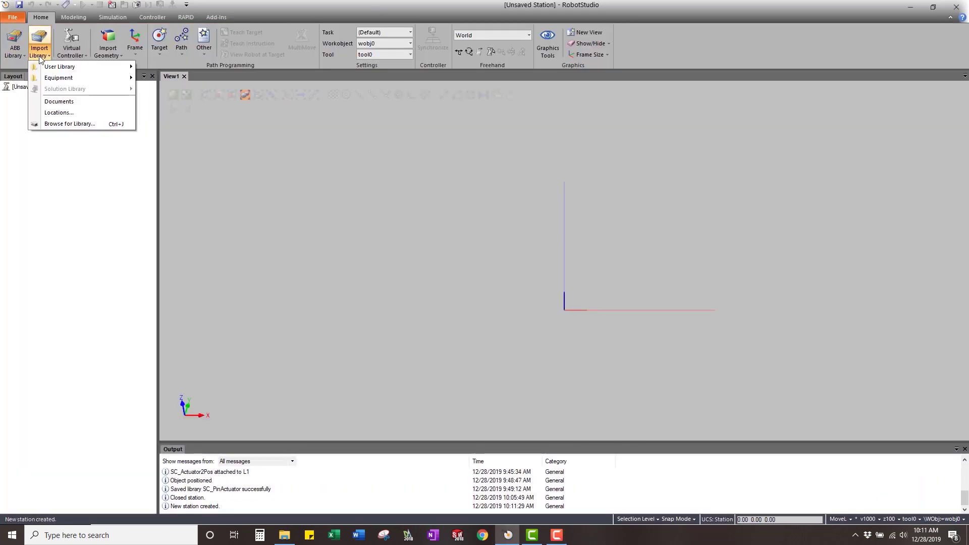
left_click(65, 125)
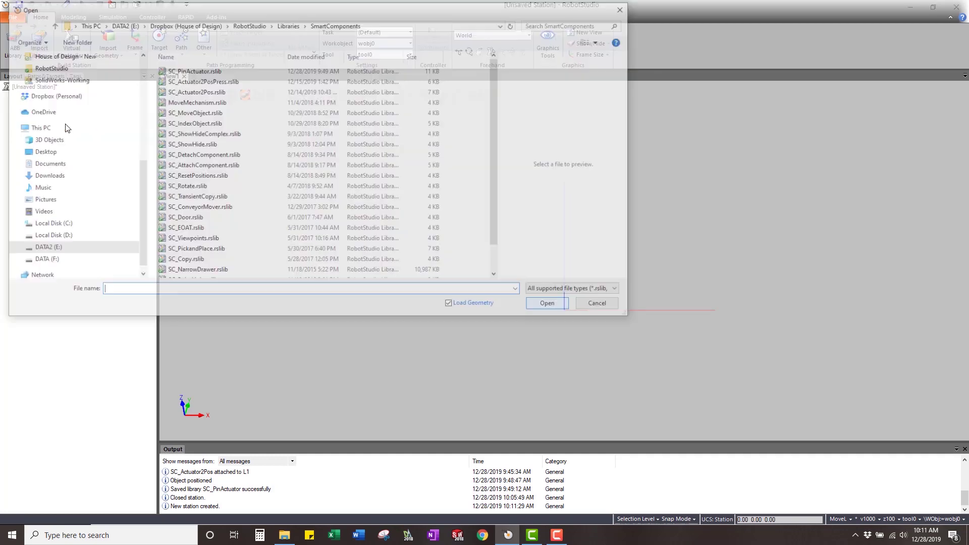
left_click(199, 71)
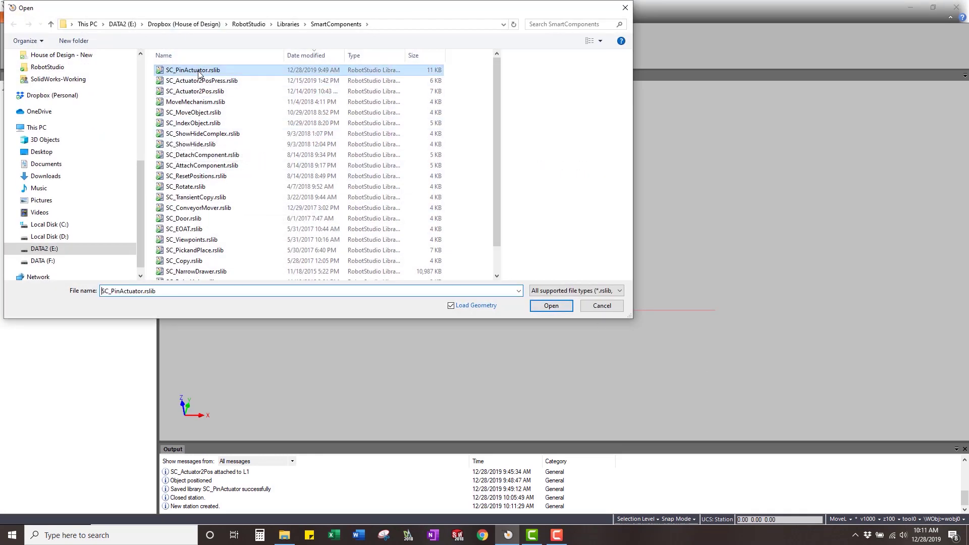
left_click(551, 306)
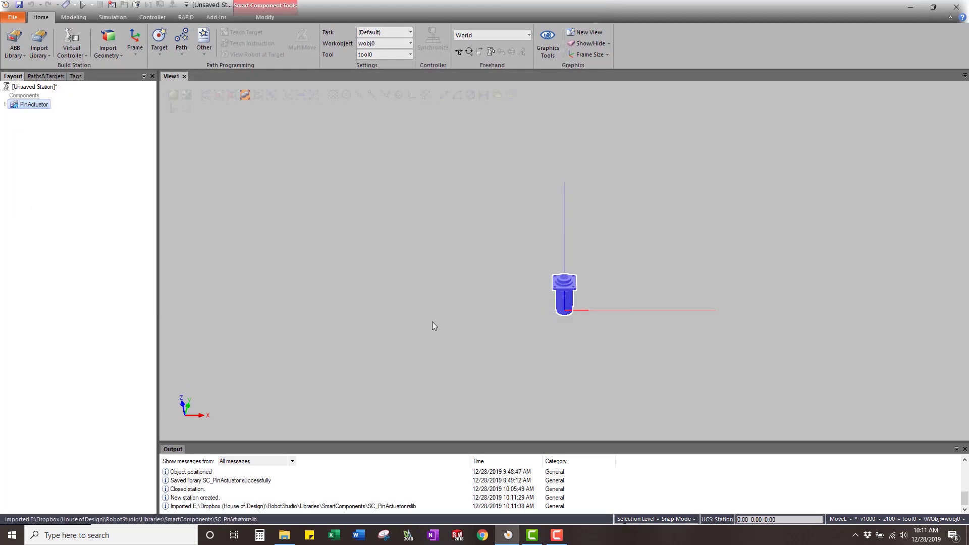
Orbit the view and expand PinActuator in the Layout tree to reveal SC_Actuator2Pos.
scroll(465, 210, "up", 4)
left_click_drag(607, 309, 636, 312, "ctrl+shift")
left_click(6, 104)
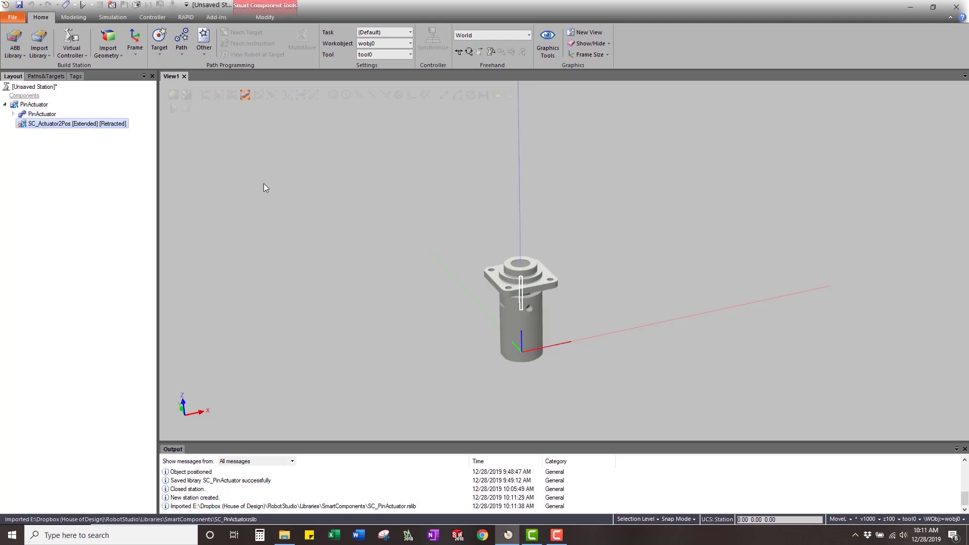
Run the simulation and toggle PinActuator's diExtend and diRetract in the I/O Simulator.
left_click(112, 17)
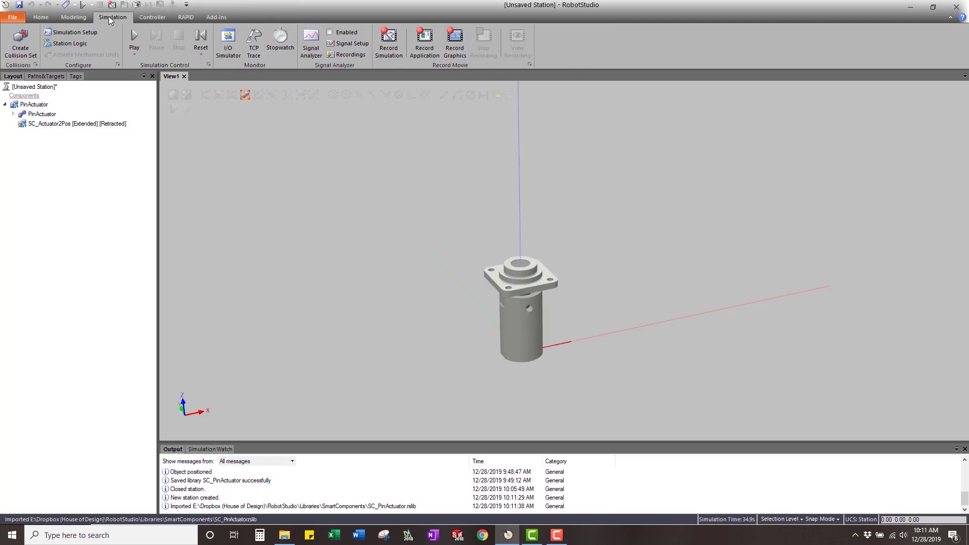
left_click(133, 40)
left_click(226, 44)
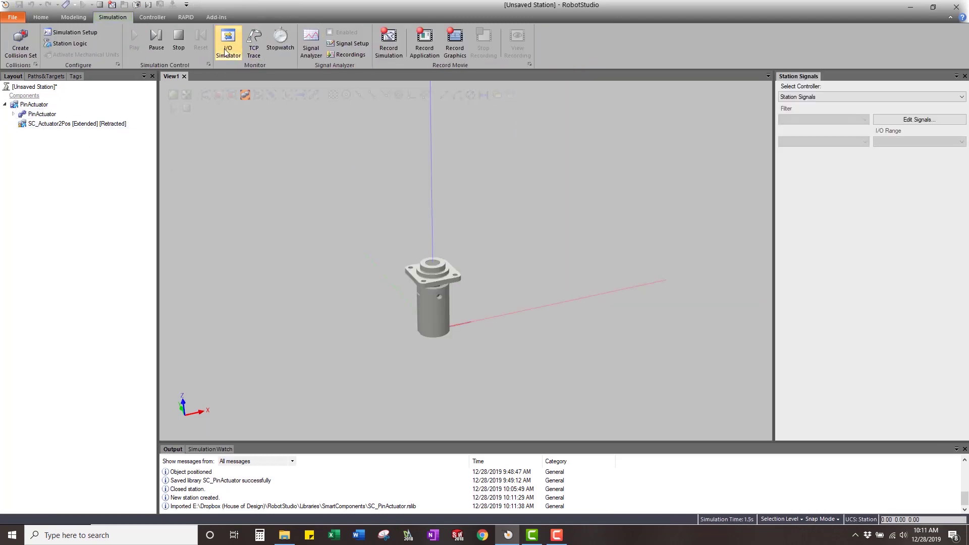
left_click(817, 98)
left_click(819, 114)
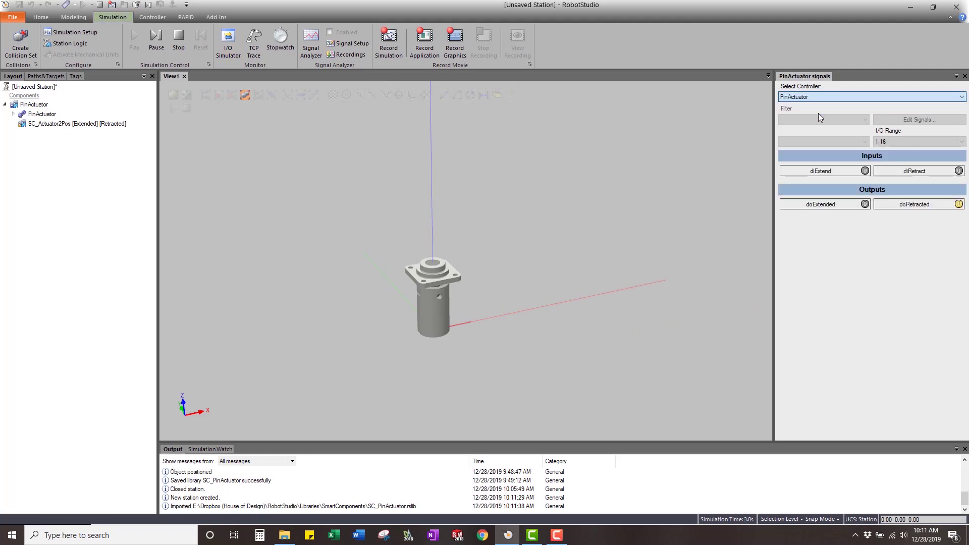
left_click(832, 172)
left_click(828, 171)
left_click(910, 172)
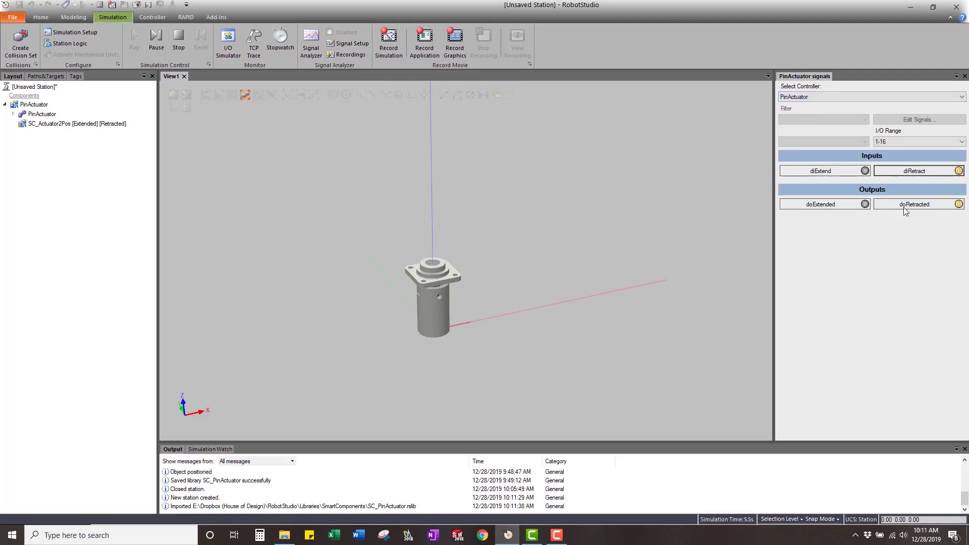
left_click(901, 172)
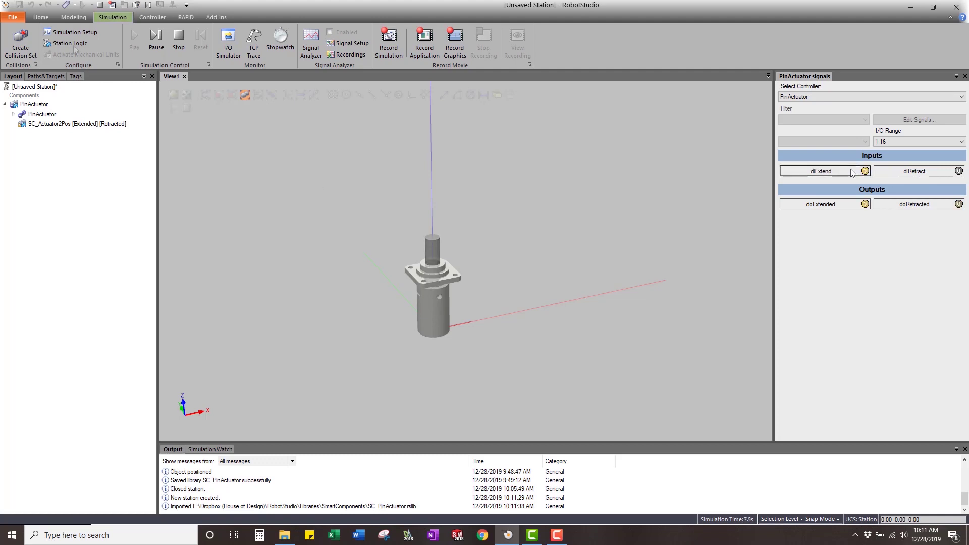
Stop the simulation and Freehand Move the PinActuator about 160 mm along X.
left_click(179, 37)
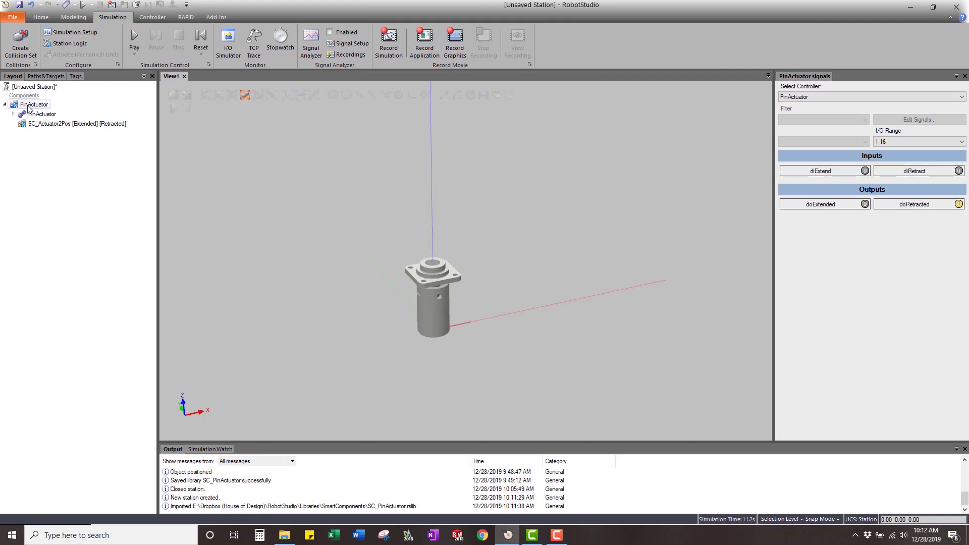
left_click(31, 104)
right_click(30, 107)
left_click(248, 165)
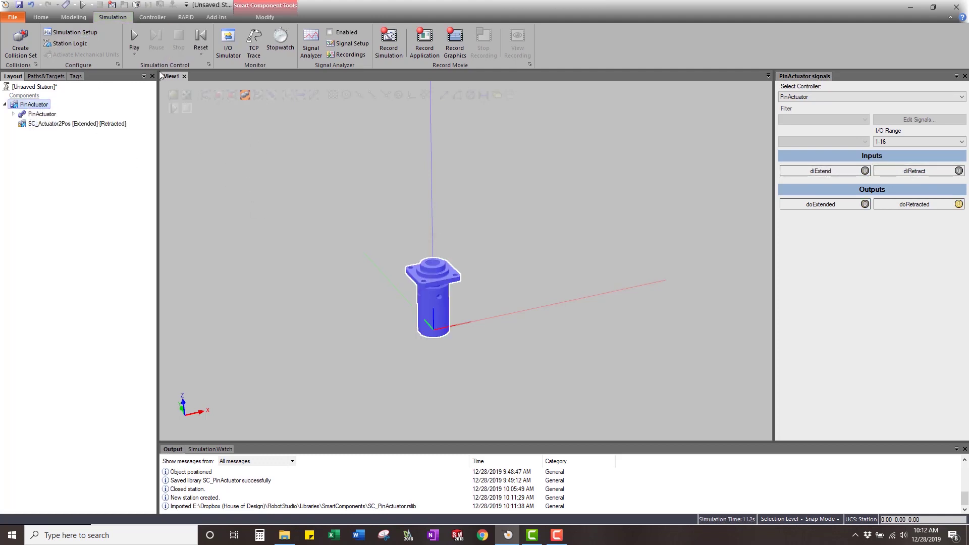
left_click(40, 18)
left_click(458, 52)
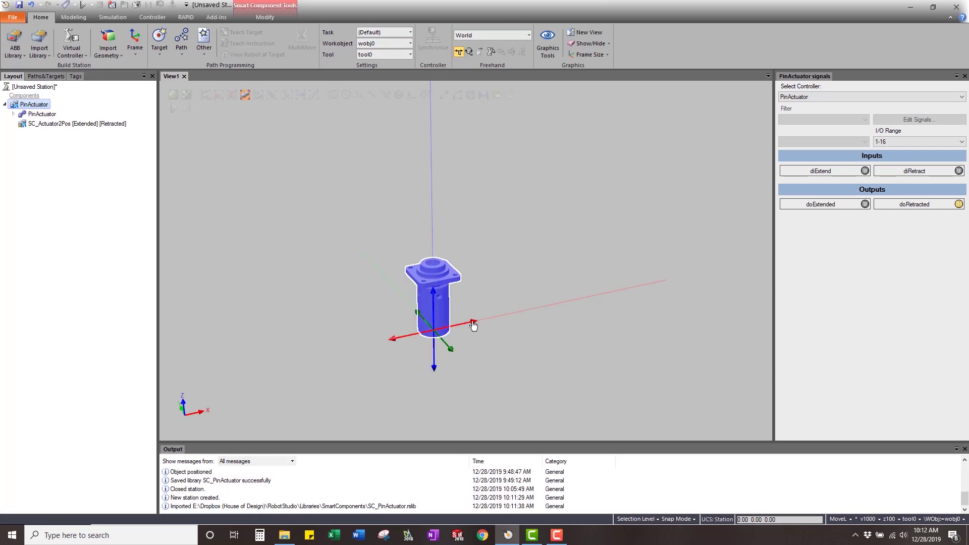
left_click_drag(475, 322, 549, 288)
left_click(488, 209)
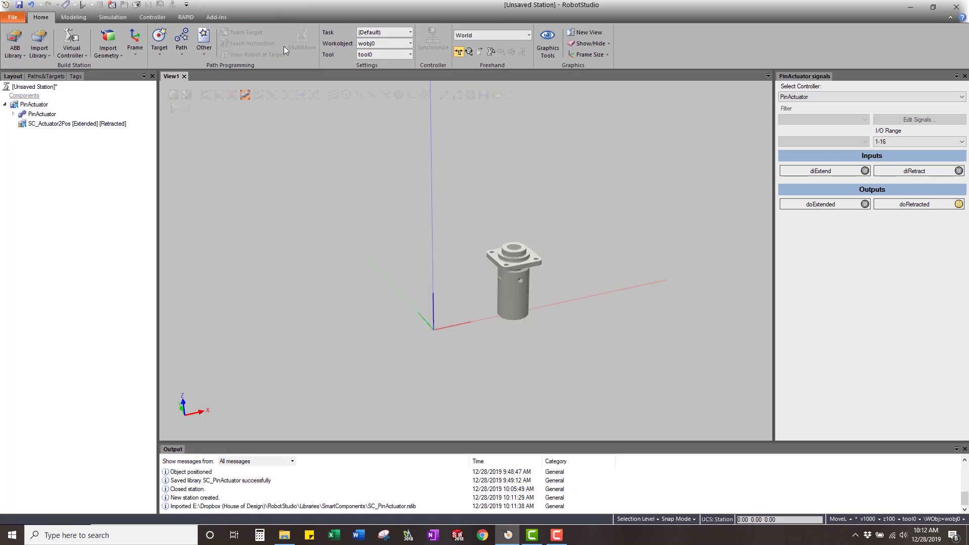
Rerun the simulation and retest extending and retracting the pin with diExtend and diRetract.
left_click(112, 17)
left_click(134, 40)
left_click(832, 171)
left_click(834, 171)
left_click(914, 172)
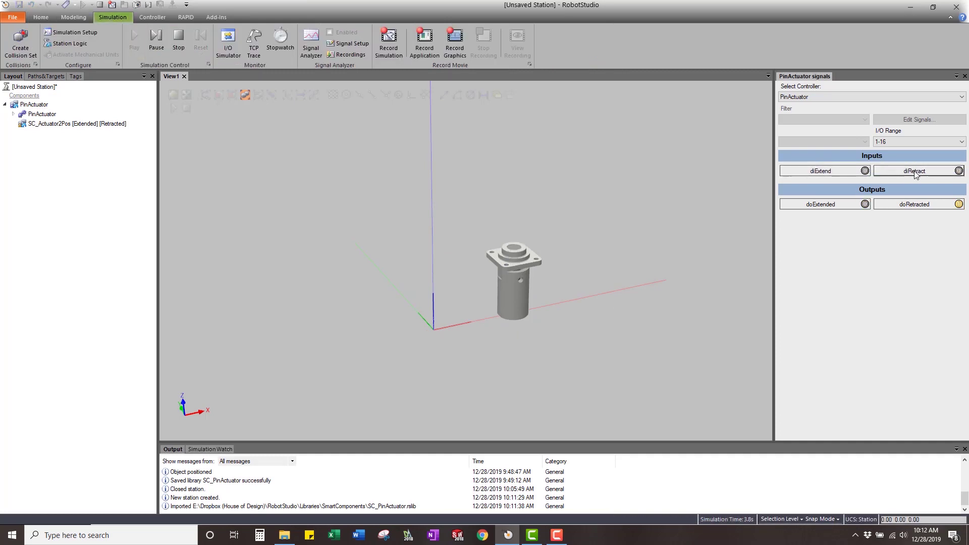
left_click(915, 173)
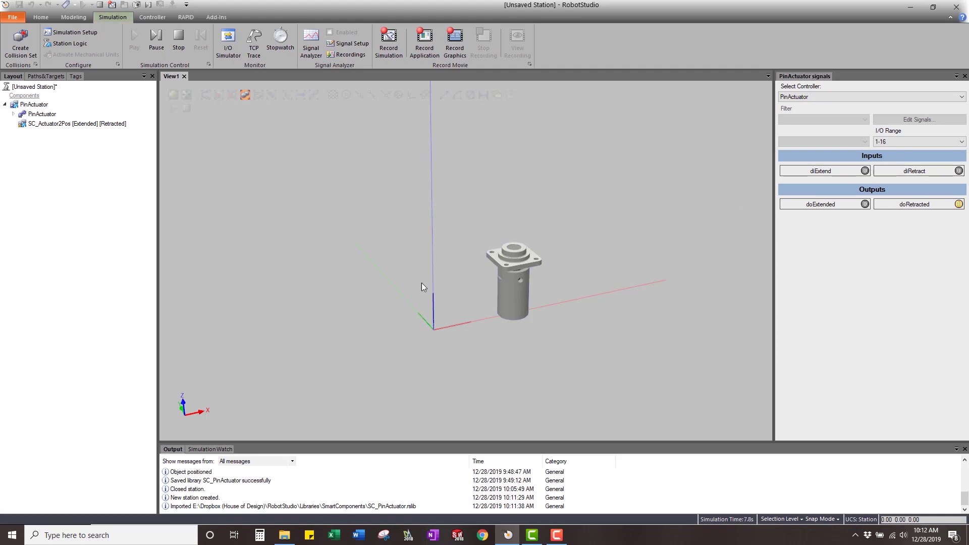
Stop the simulation and add a new IRB 120 3kg 0.58m controller using library IRB120_3_58_G_01.
left_click(179, 43)
left_click(73, 17)
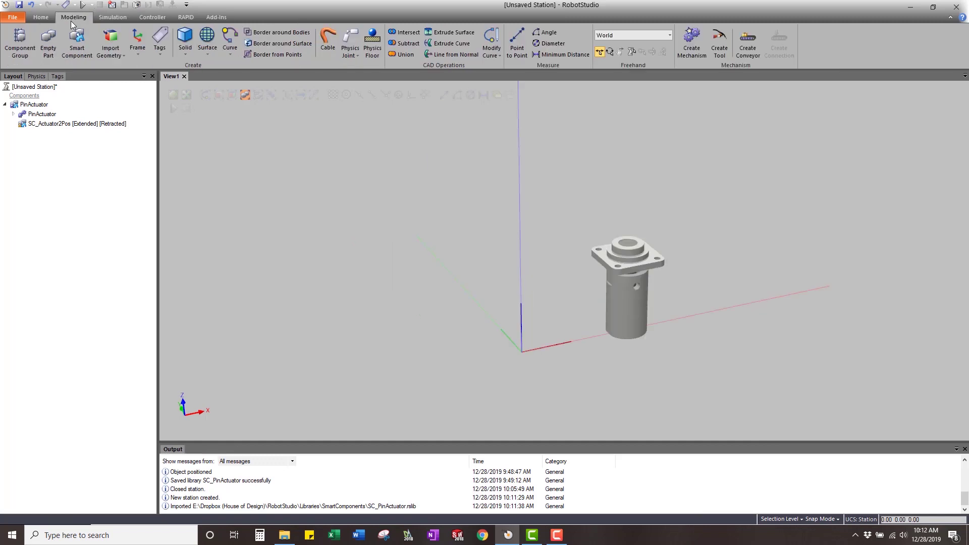
left_click(41, 17)
left_click(72, 50)
left_click(166, 108)
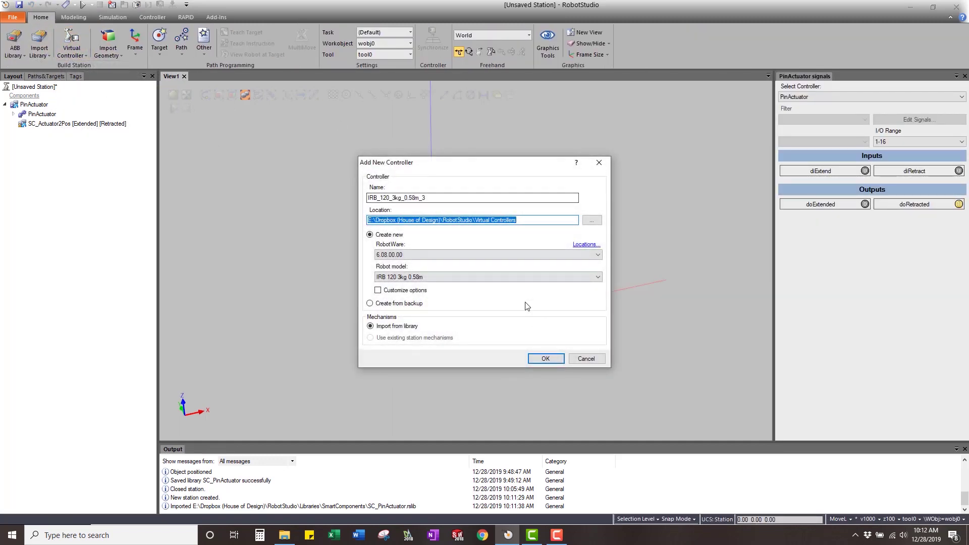
left_click(547, 359)
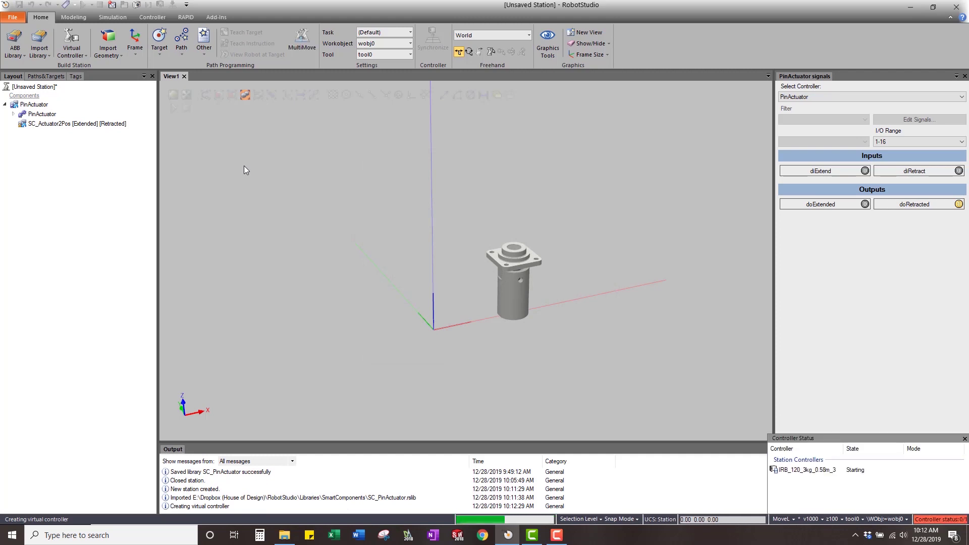
left_click(507, 309)
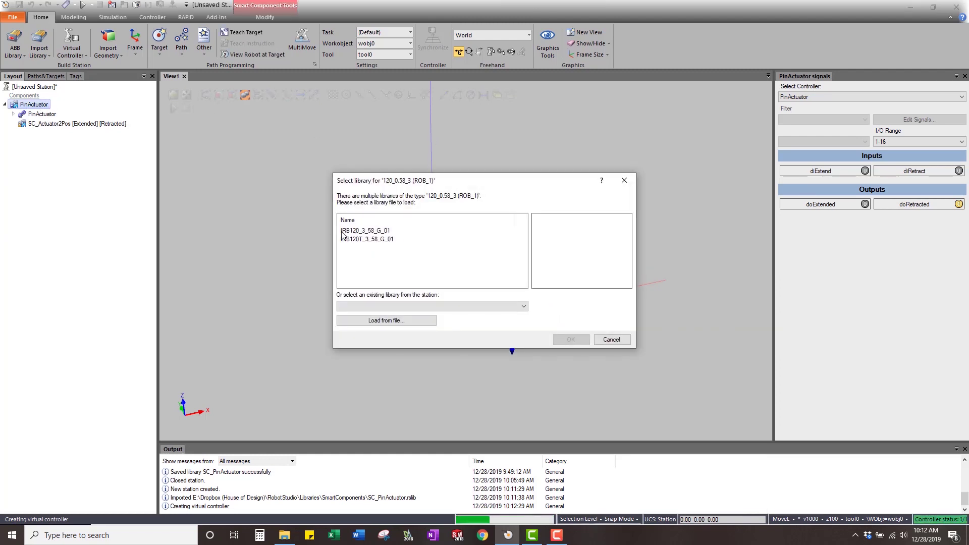
left_click(359, 232)
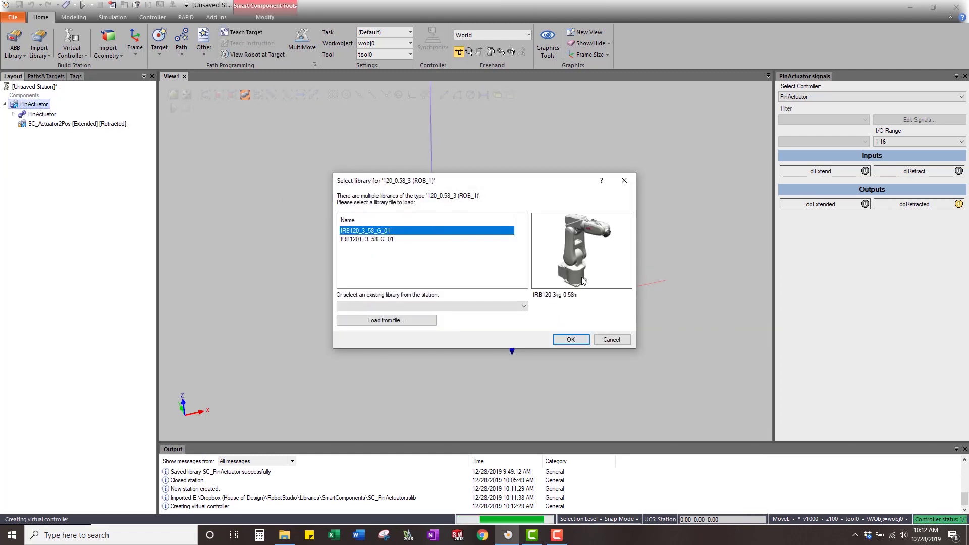
left_click(570, 340)
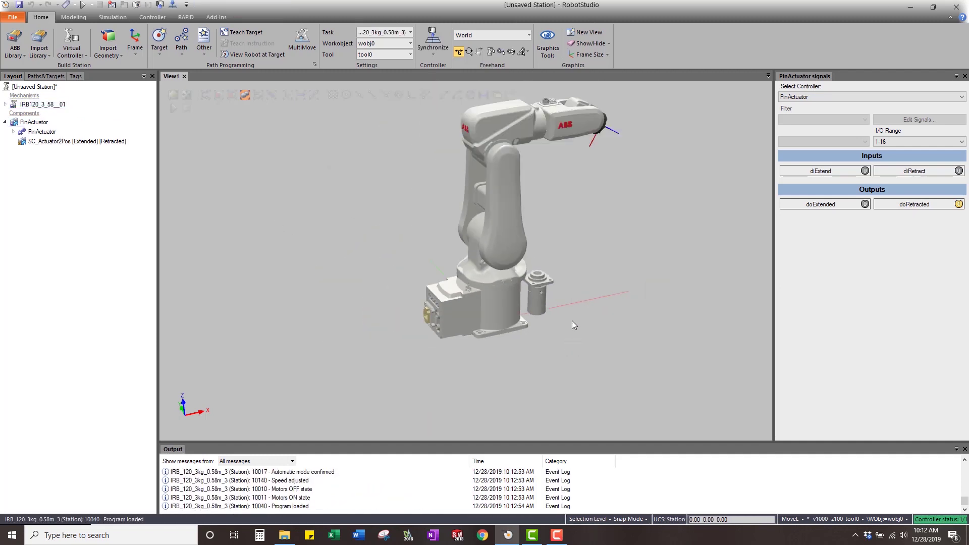
Drag the PinActuator to about 769 mm along X in front of the robot.
left_click(542, 329)
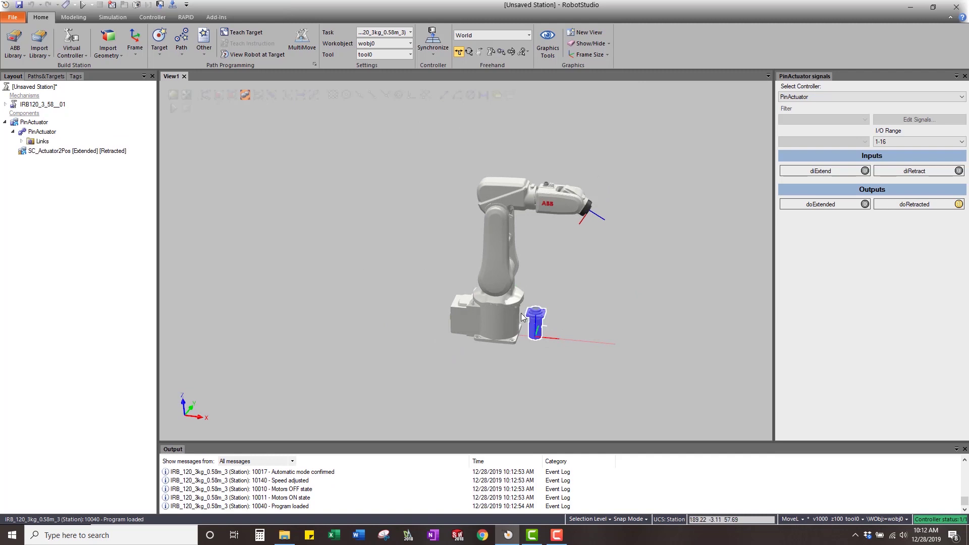
left_click(34, 122)
left_click_drag(581, 345, 727, 374)
left_click(647, 353)
left_click_drag(646, 352, 485, 286, "ctrl+shift")
View the PinActuator's Properties to review its signals, then close them.
right_click(33, 123)
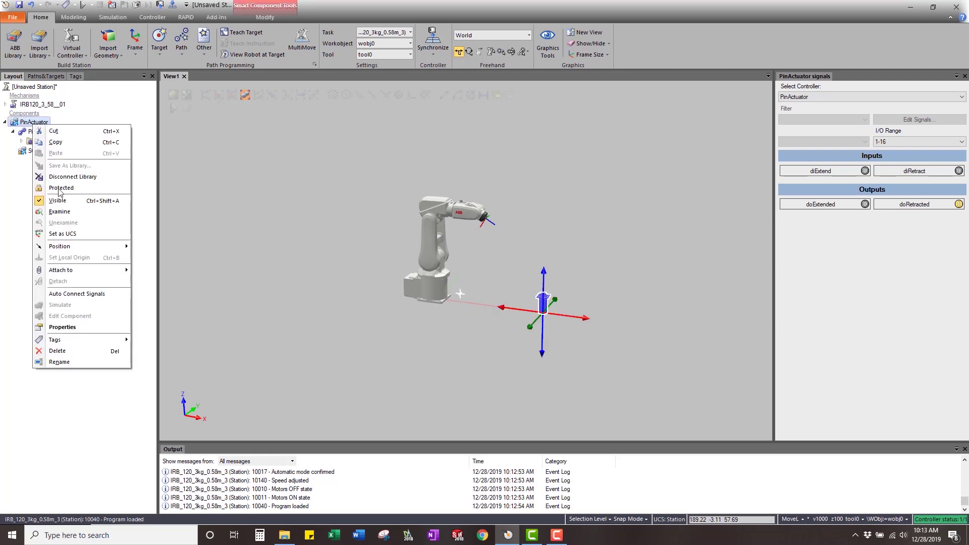
left_click(71, 327)
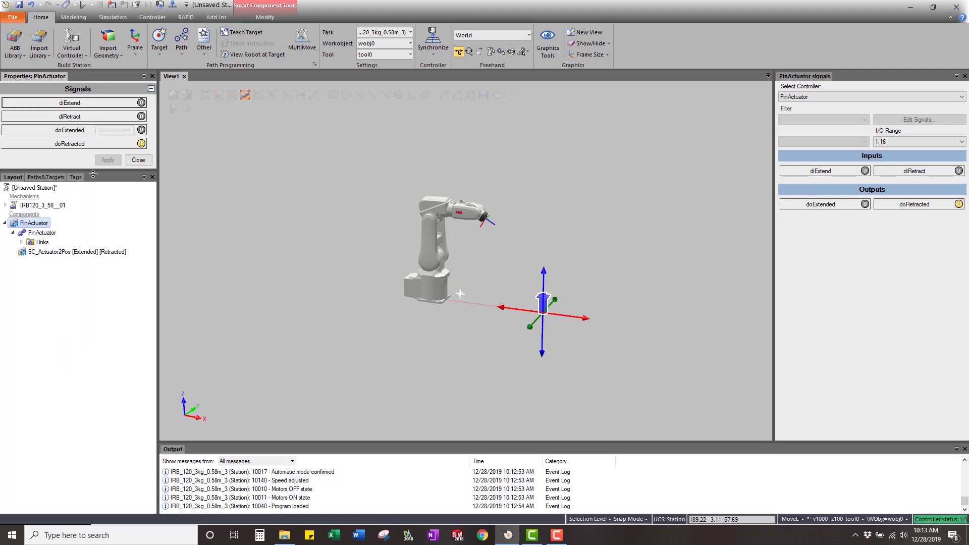
left_click(139, 160)
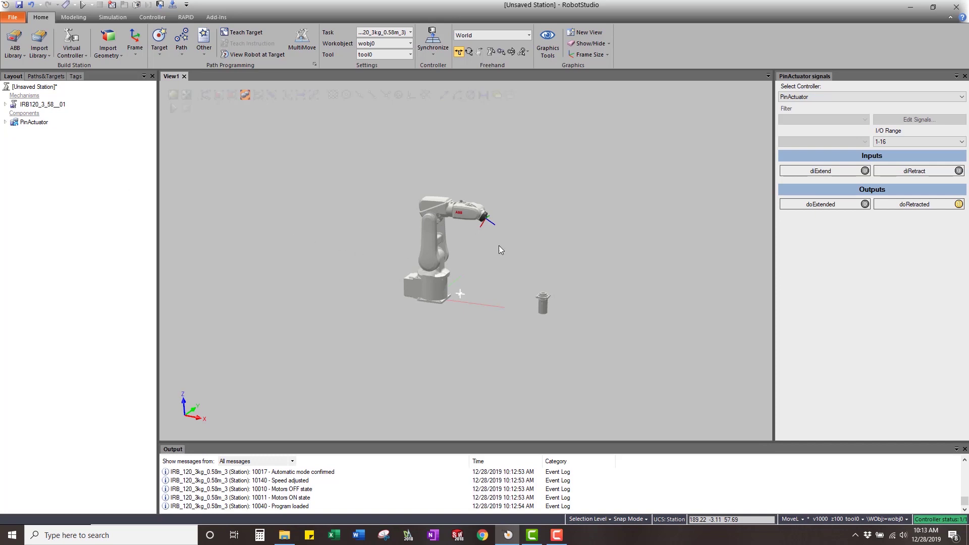
Open Station Logic's Design view and spread the PinActuator block right and IRB_120 left.
left_click(113, 17)
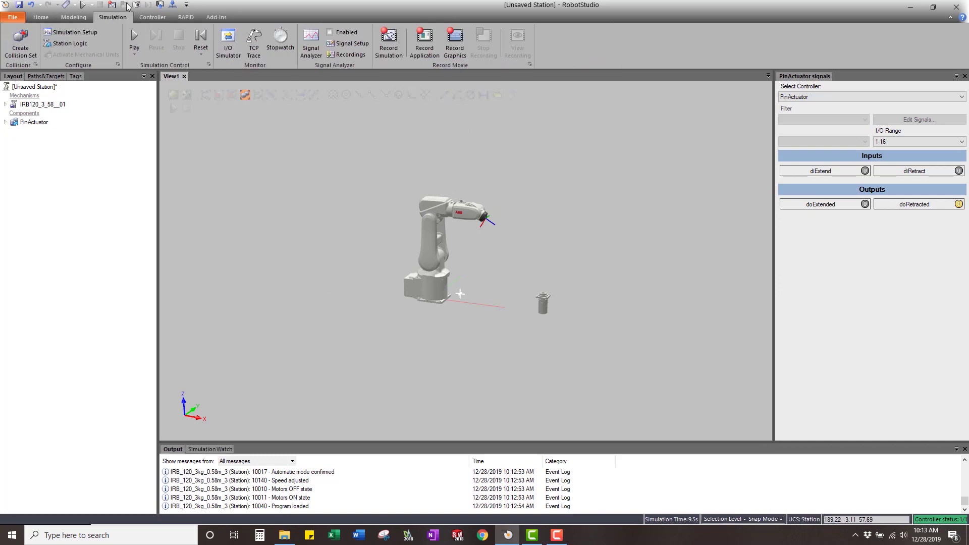
left_click(71, 44)
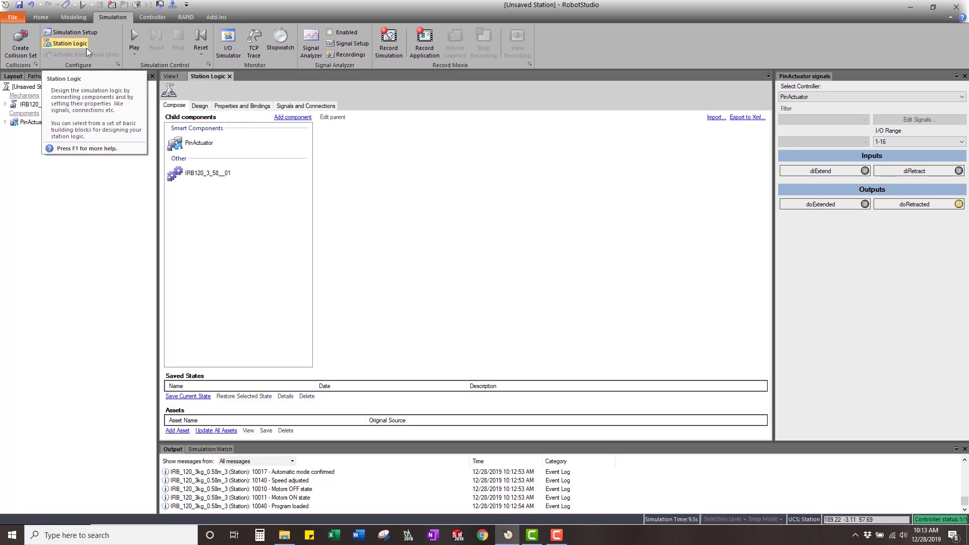
left_click(200, 106)
left_click_drag(262, 151, 571, 244)
left_click_drag(471, 149, 323, 184)
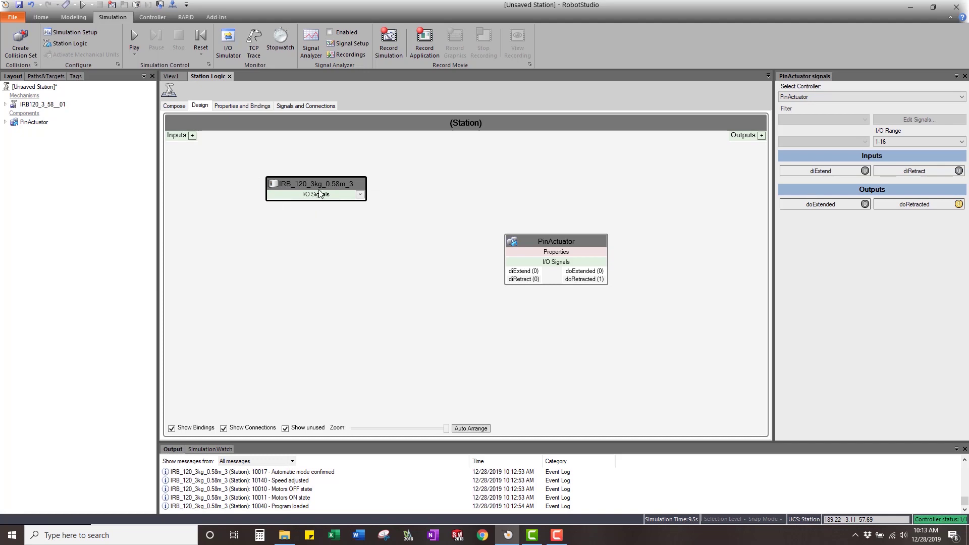
Inspect the IRB_120 block's I/O signal list and nudge the PinActuator block up.
left_click(361, 194)
left_click_drag(407, 212, 424, 262)
left_click(434, 183)
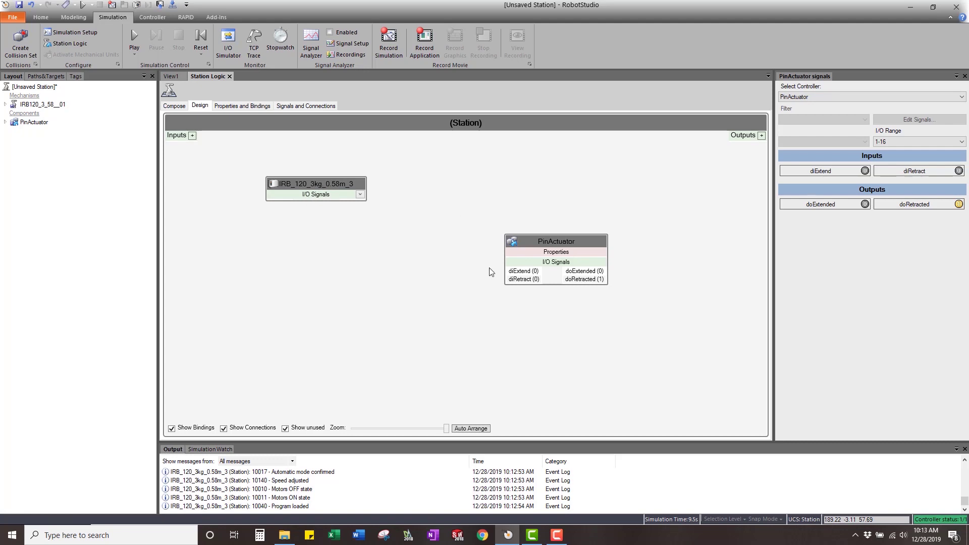
left_click_drag(557, 244, 562, 199)
left_click(461, 271)
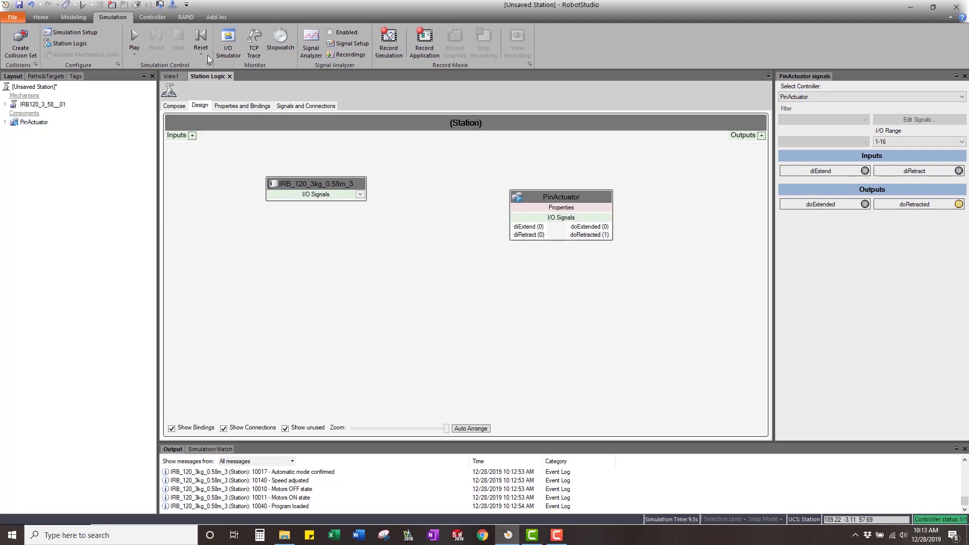
Show the Signal list in the controller's I/O System configuration.
left_click(156, 18)
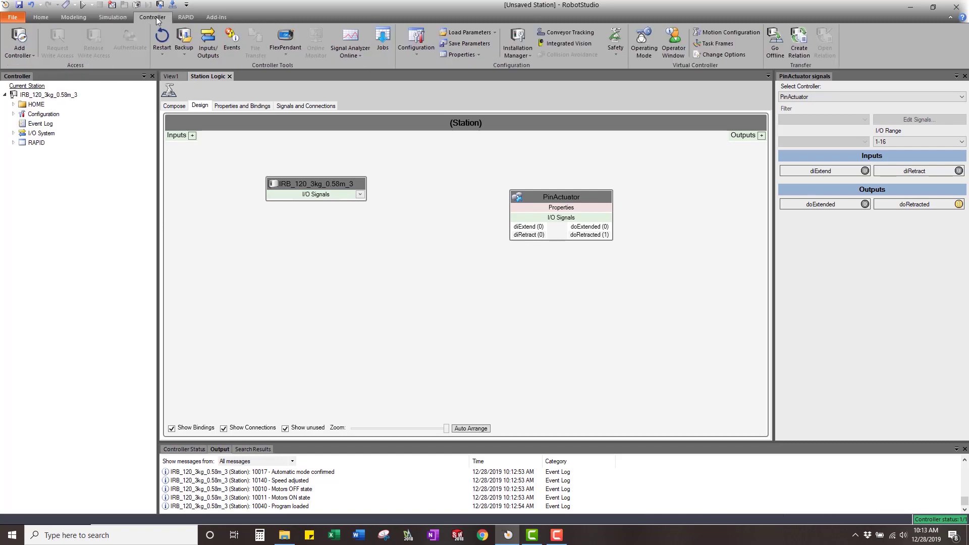
left_click(415, 50)
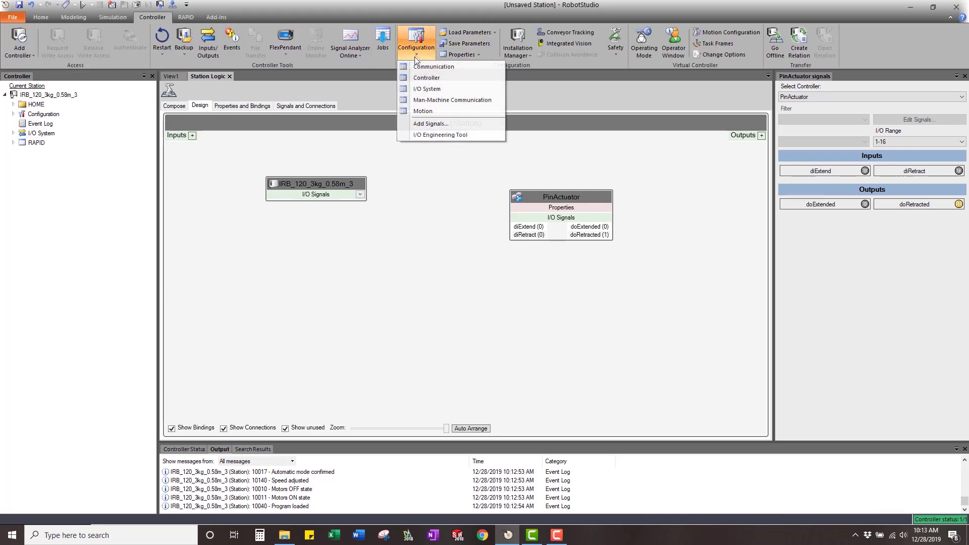
left_click(426, 89)
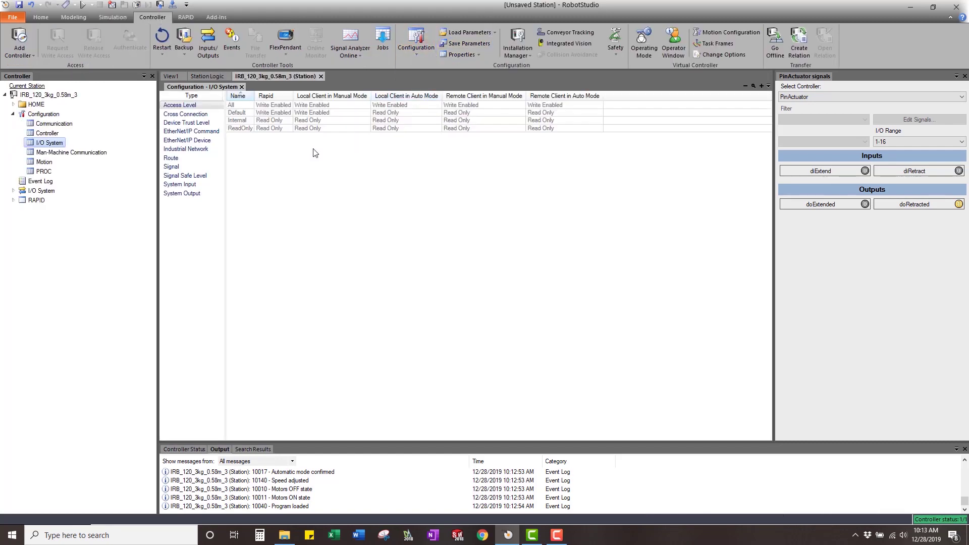
left_click(174, 168)
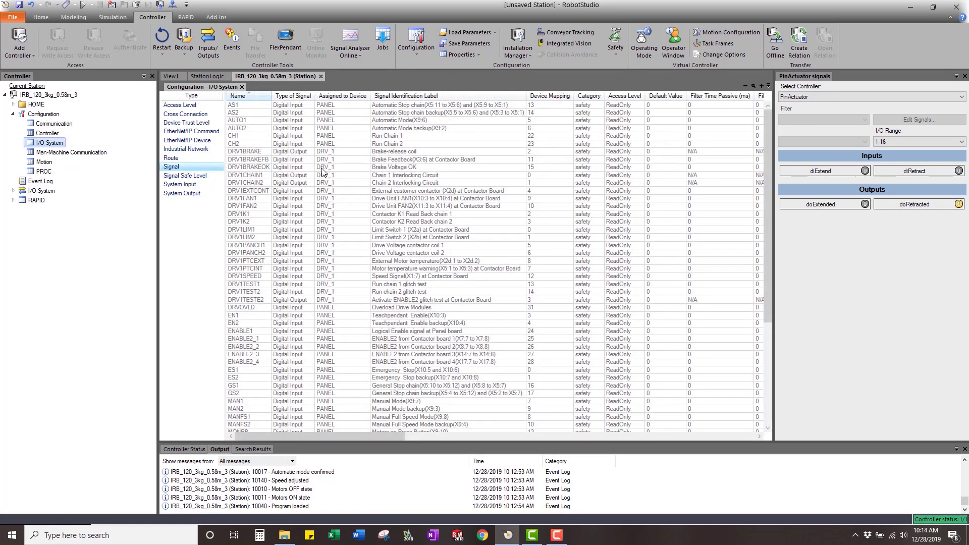
Create signal doPinAct1Extend as a Digital Output with access level All.
right_click(313, 161)
left_click(350, 179)
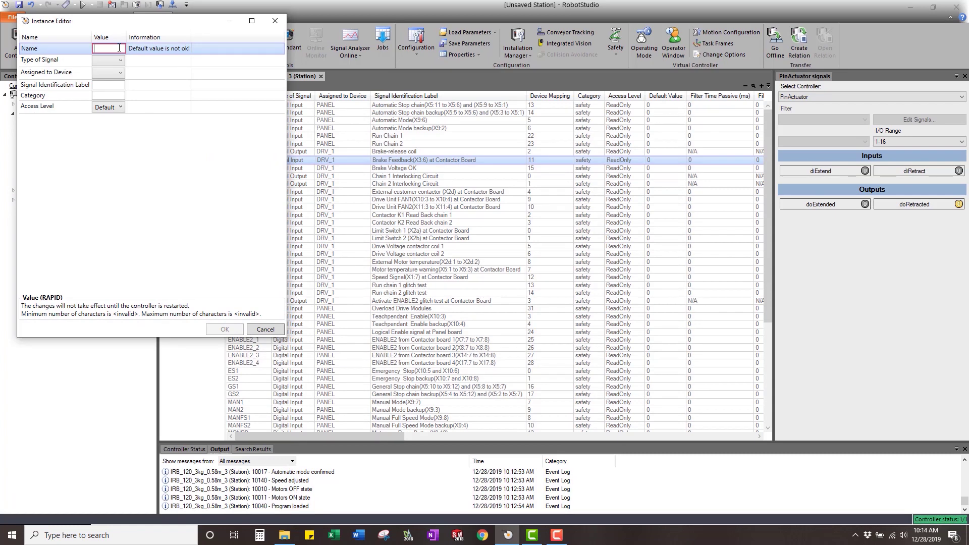
type("doPinAct")
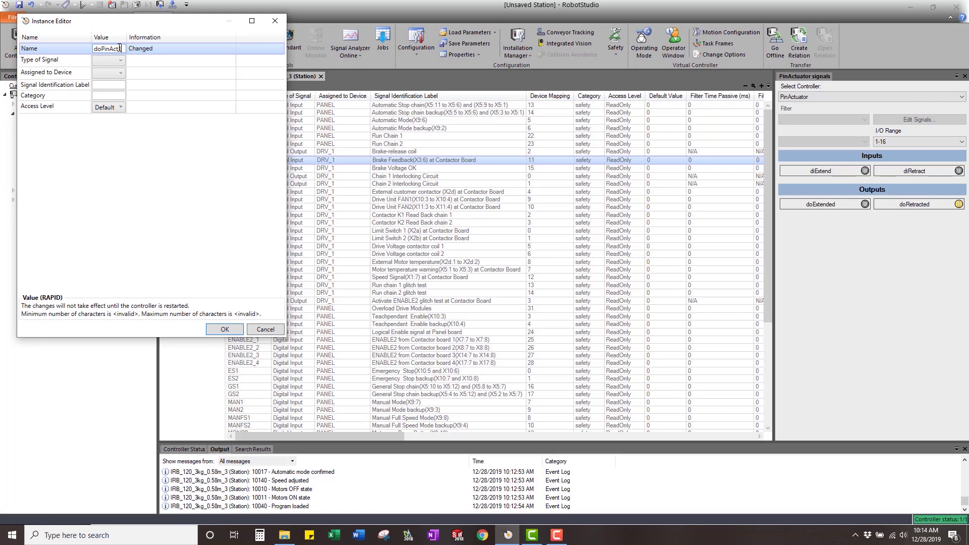
type("Extend")
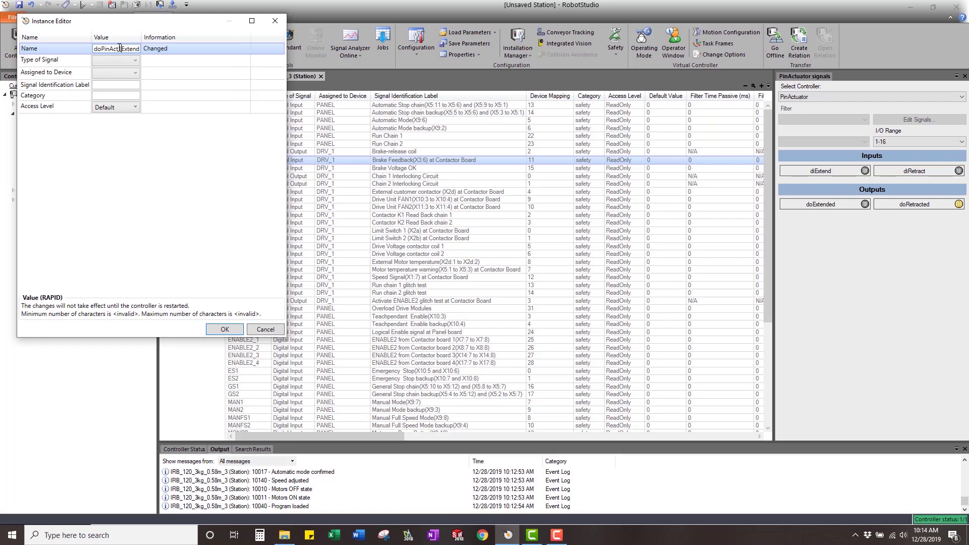
key("shift+Home")
left_click(118, 63)
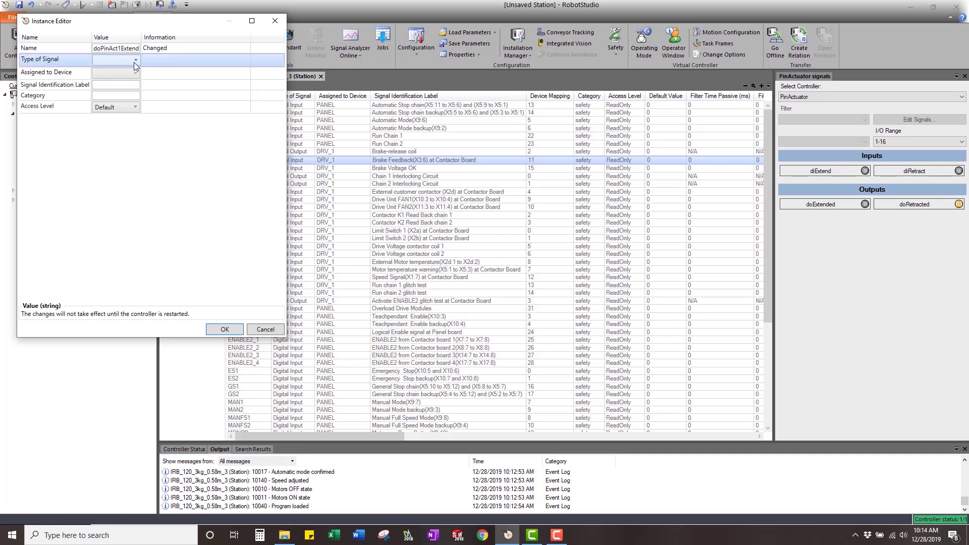
left_click(137, 59)
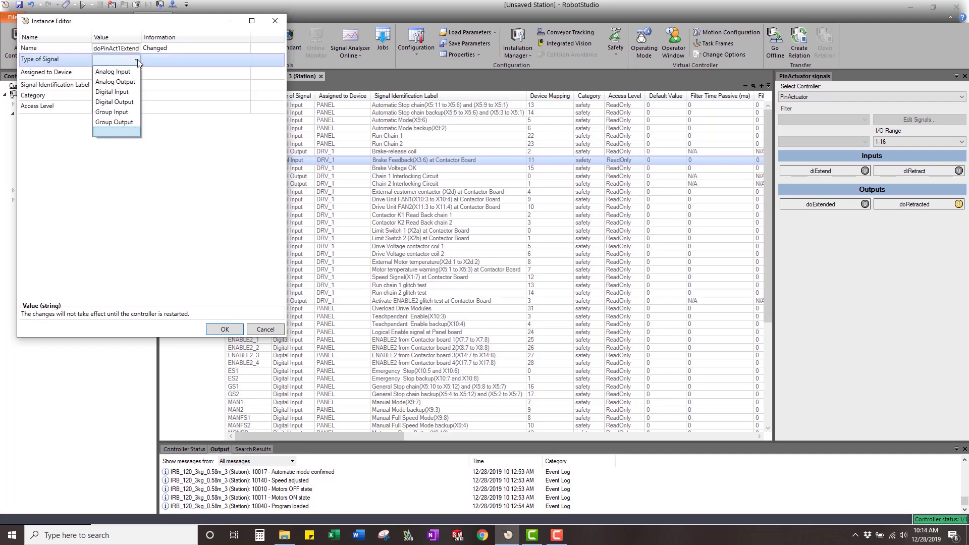
left_click(115, 102)
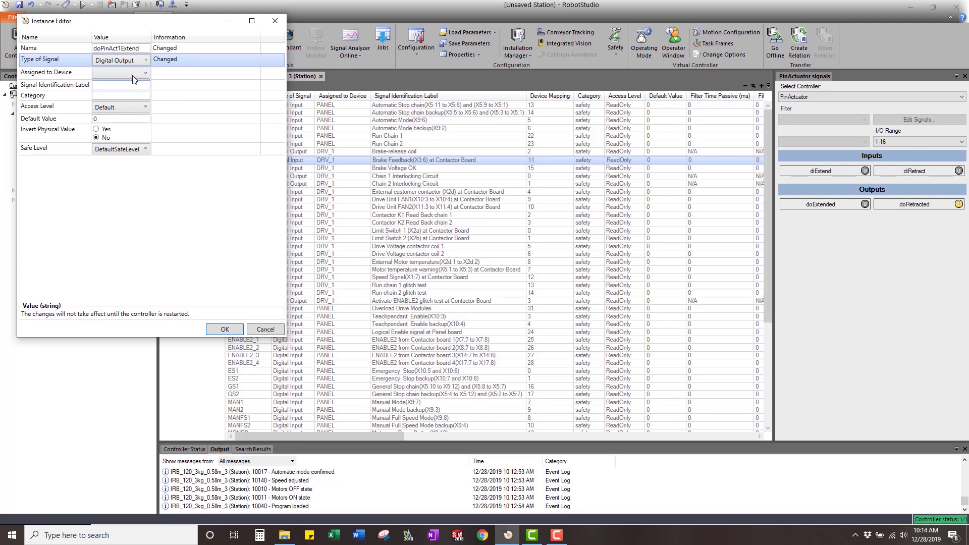
left_click(120, 107)
left_click(111, 117)
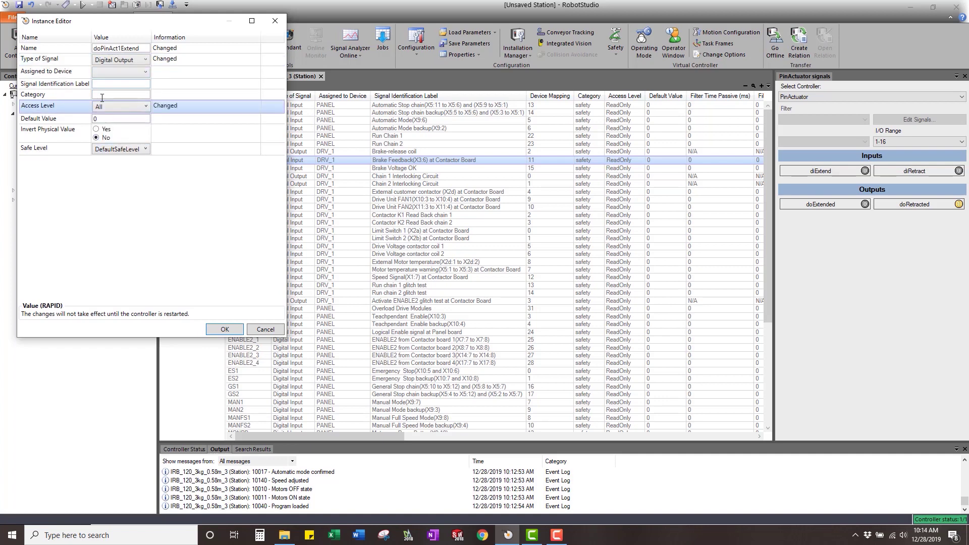
left_click(223, 330)
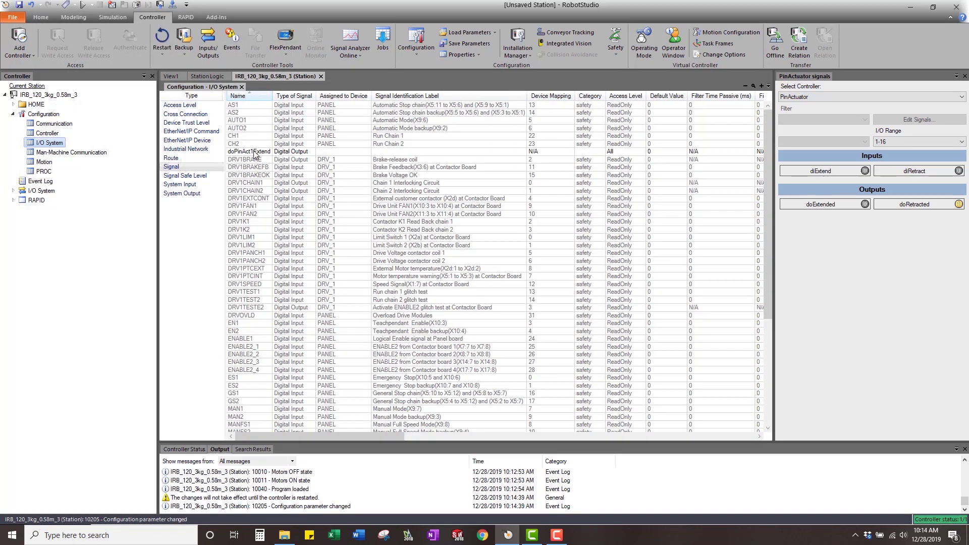
Copy doPinAct1Extend and save the copy as doPinAct1Retract.
right_click(255, 152)
left_click(288, 158)
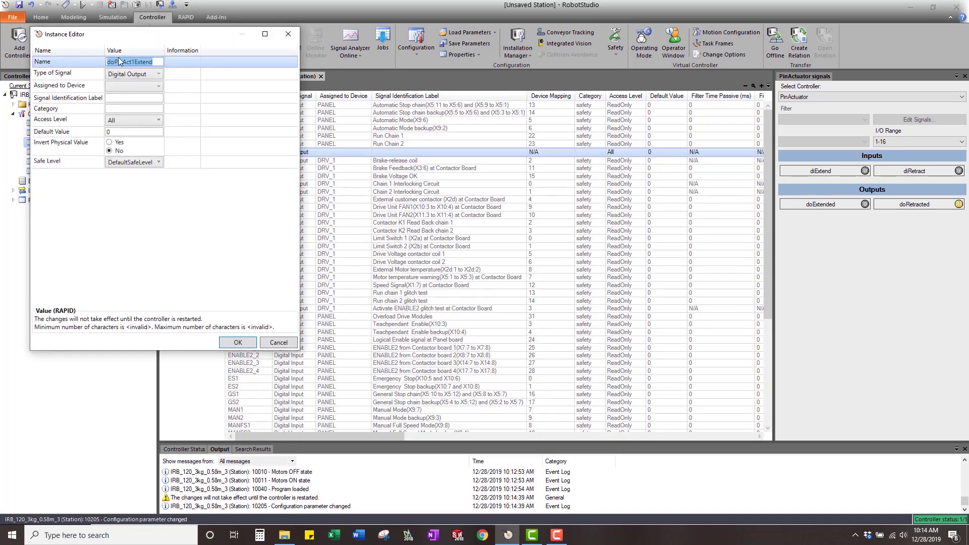
left_click(156, 62)
key("BackSpace")
key("BackSpace")
left_click(237, 344)
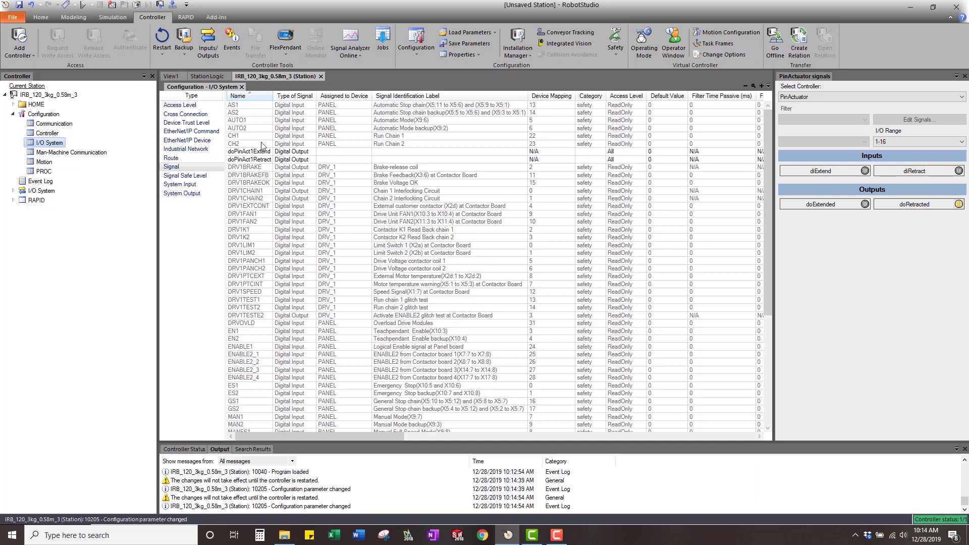
Copy doPinAct1Extend as Digital Input diPinAct1Extended.
right_click(295, 154)
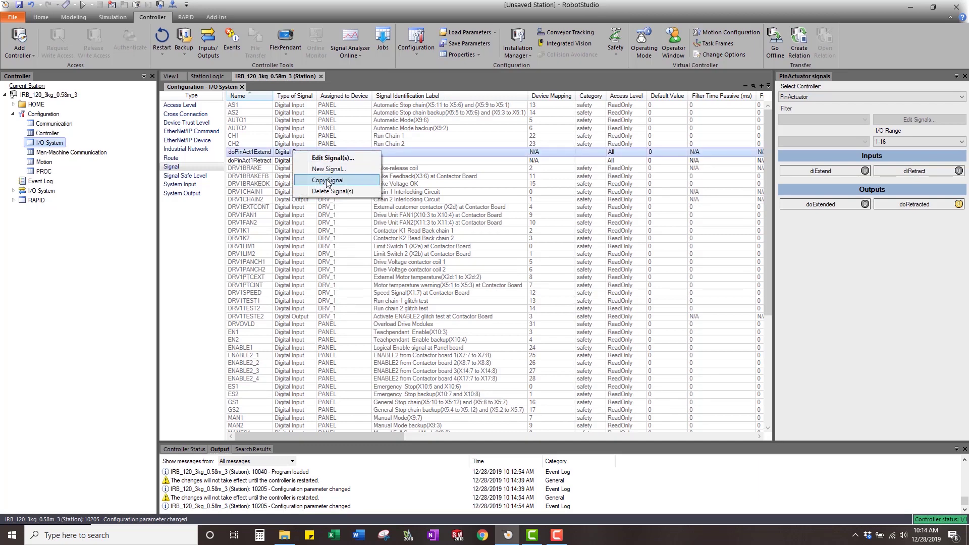
left_click(318, 158)
left_click(182, 100)
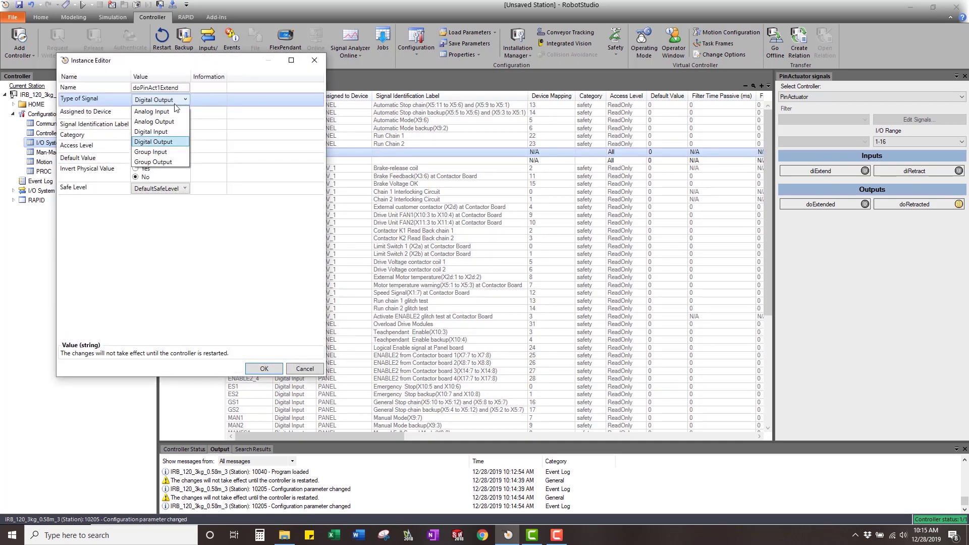
left_click(162, 132)
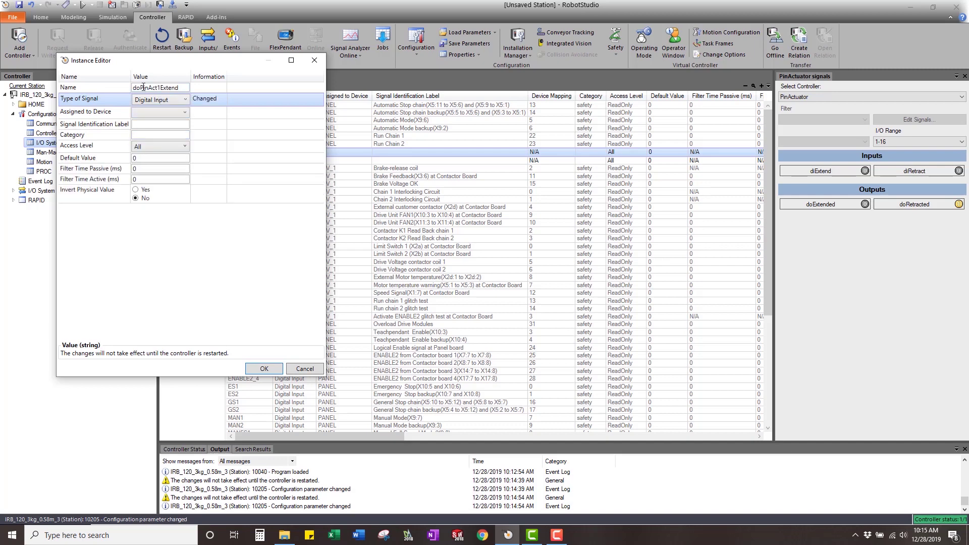
left_click(144, 88)
key("BackSpace")
type("i")
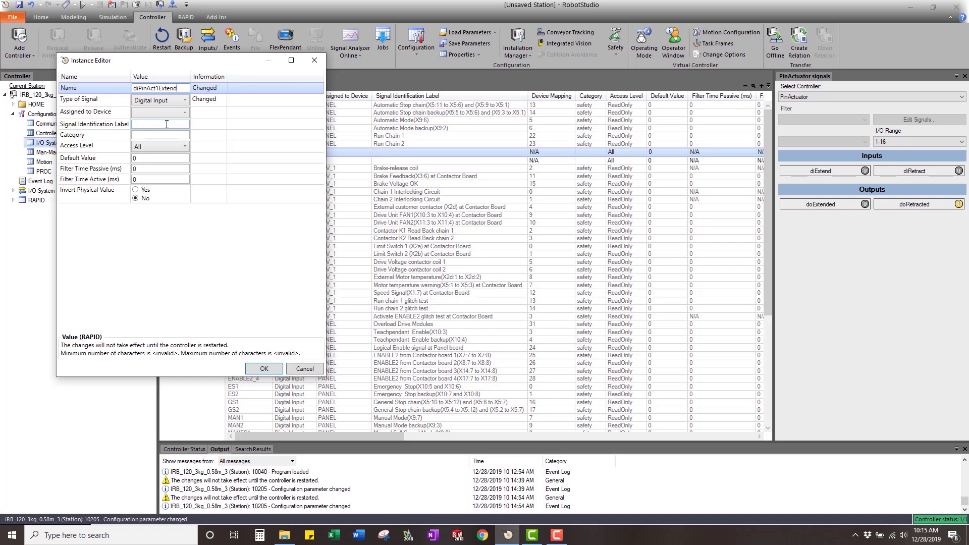
left_click(264, 369)
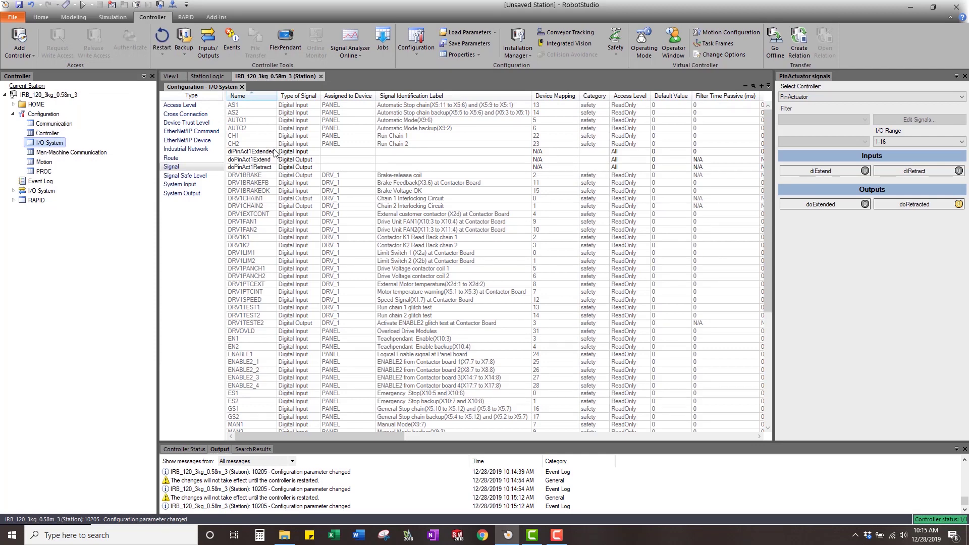
Copy diPinAct1Extended and save it as diPinAct1Retracted.
right_click(273, 152)
left_click(309, 179)
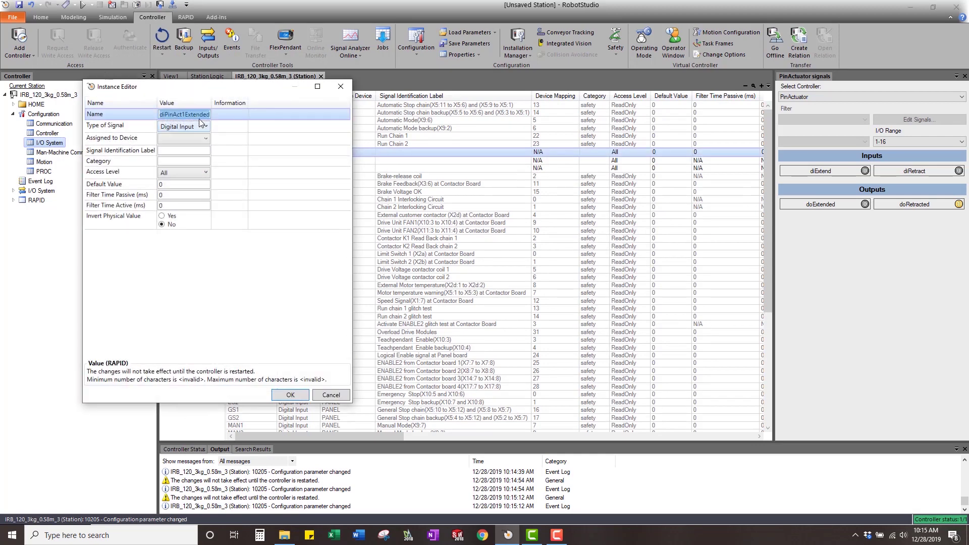
left_click(174, 115)
left_click_drag(212, 113, 249, 116)
type("Retracted")
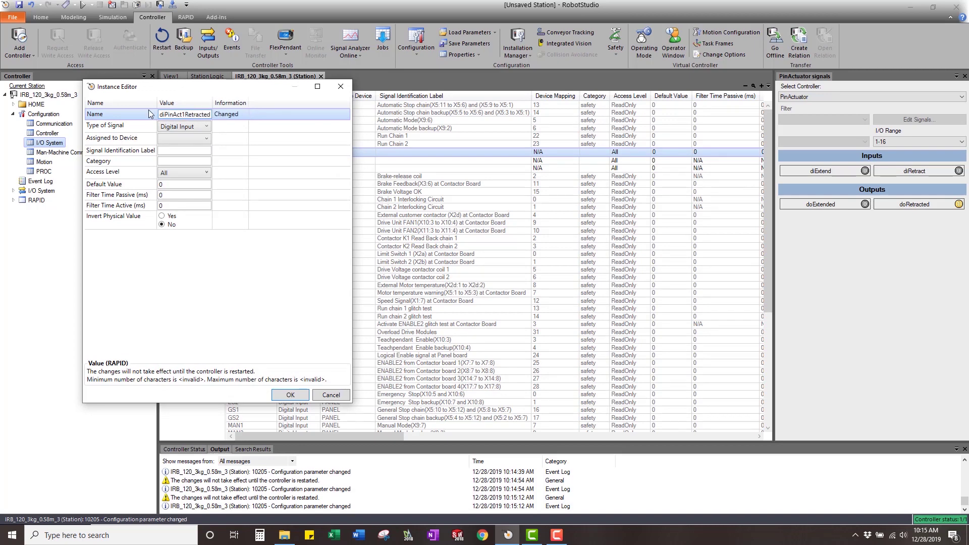
left_click(302, 398)
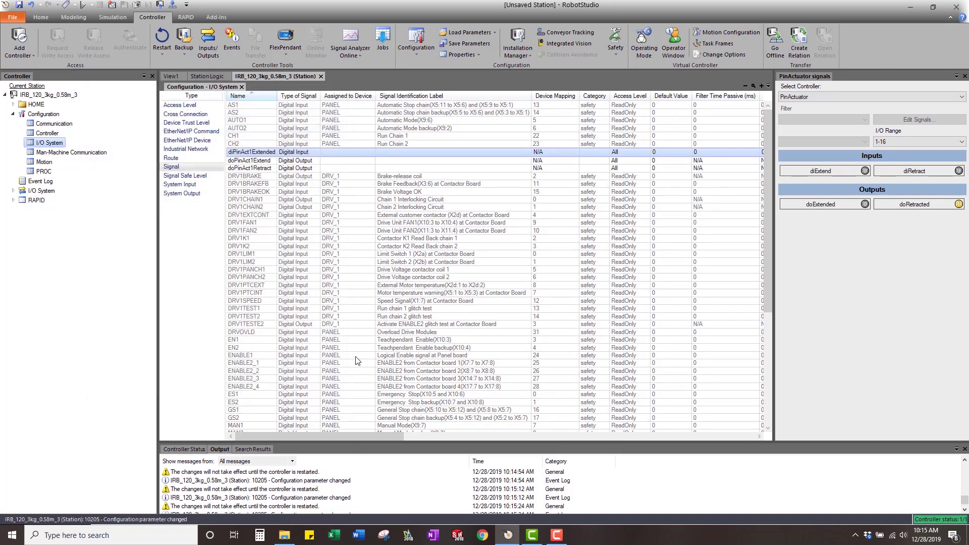
left_click(207, 167)
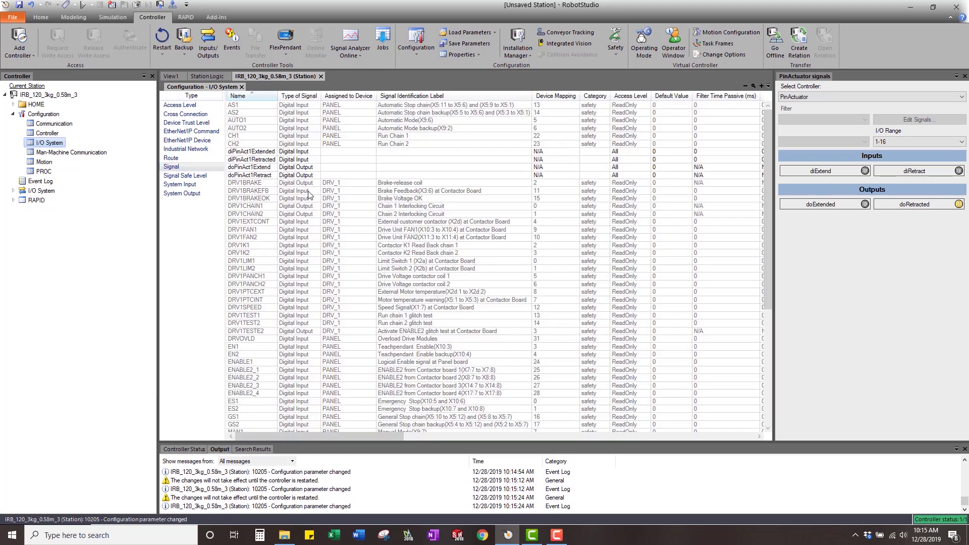
left_click(393, 286)
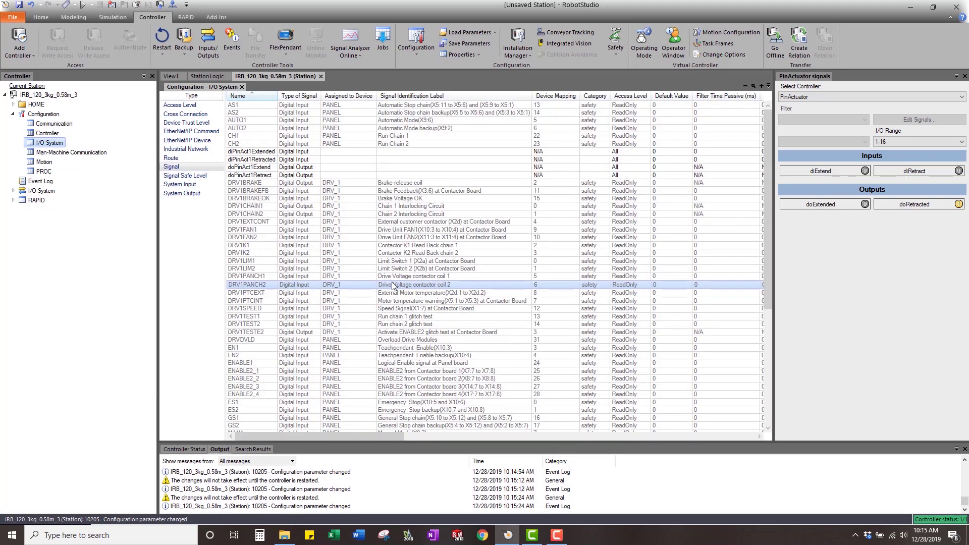
Restart the controller and close the I/O System configuration tab.
left_click(162, 38)
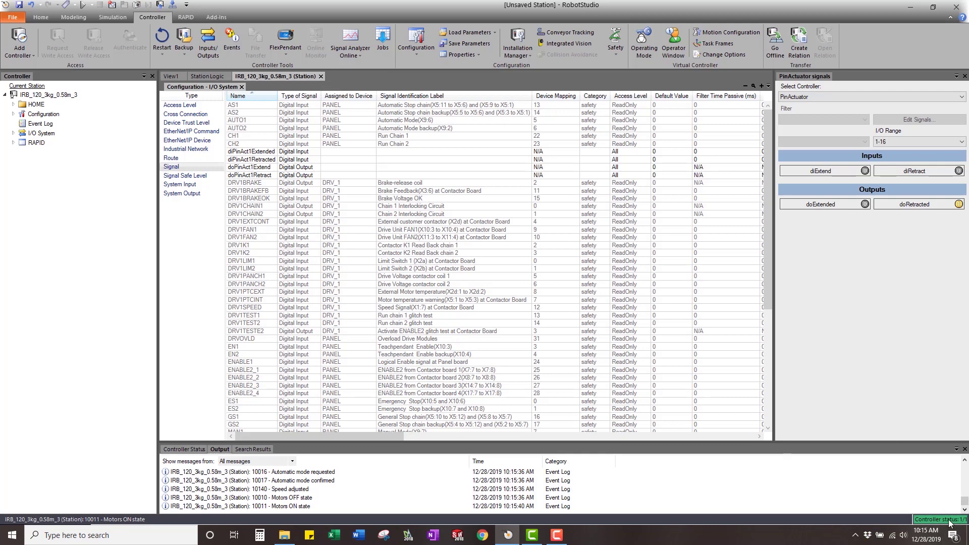
left_click(320, 77)
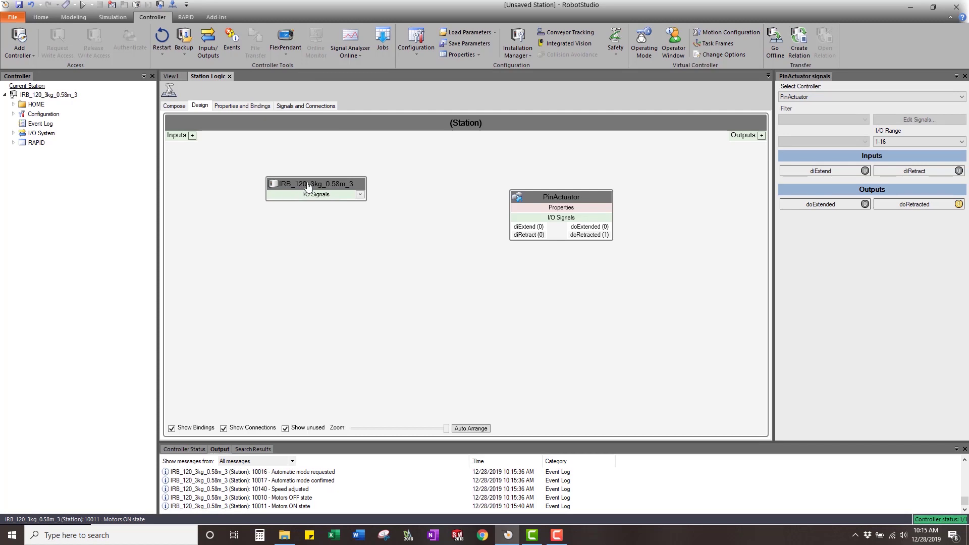
Lower the IRB_120 block and add its four PinAct1 signals from the I/O Signals list.
left_click_drag(306, 184, 325, 215)
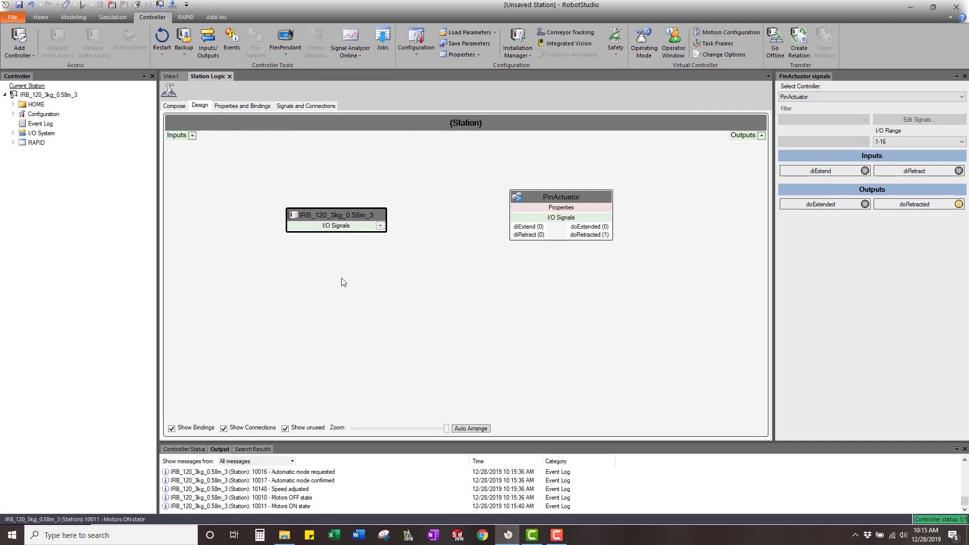
left_click(380, 226)
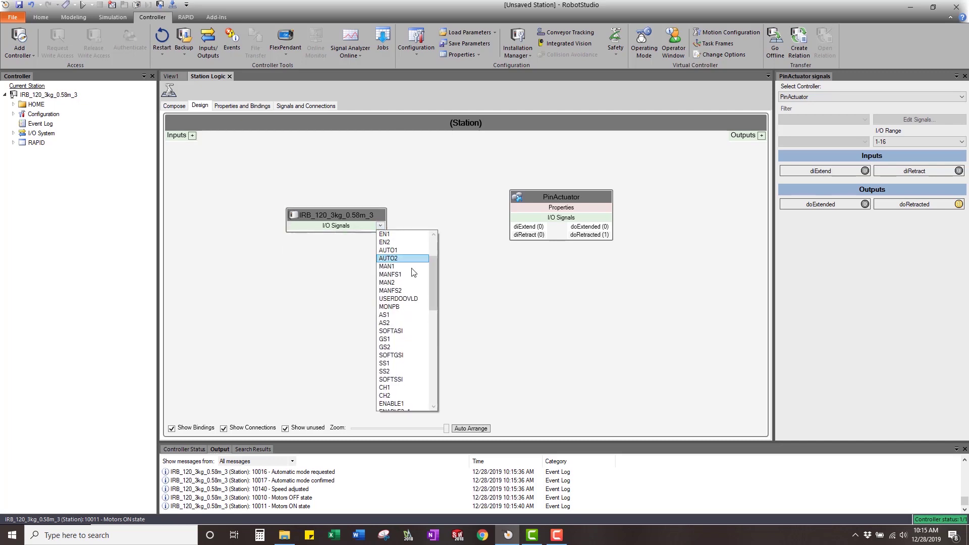
scroll(404, 262, "up", 3)
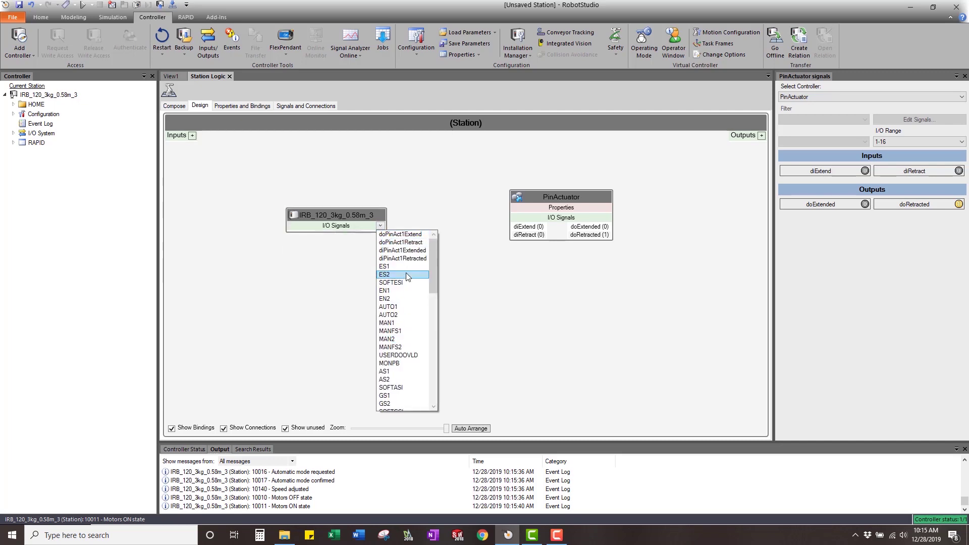
left_click(403, 234)
left_click(381, 226)
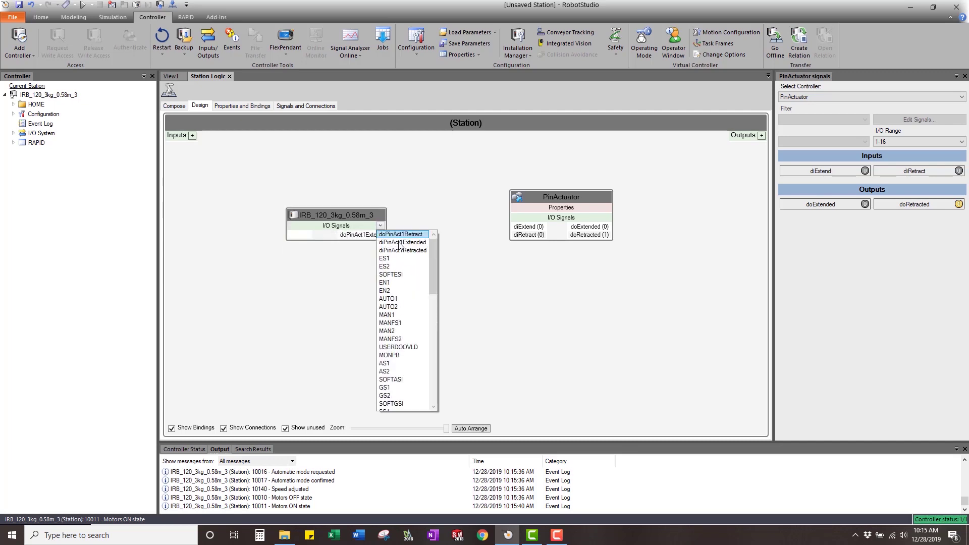
left_click(402, 242)
left_click(381, 226)
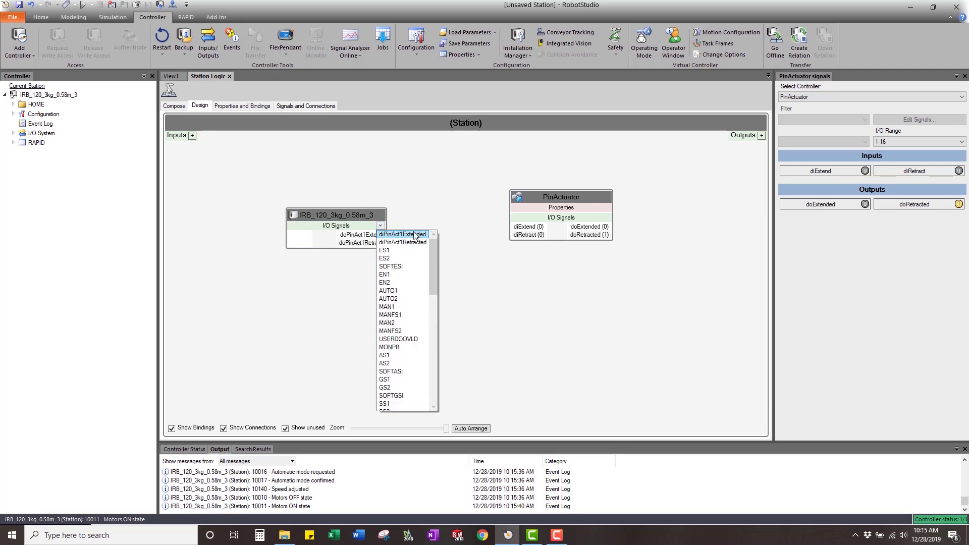
left_click(424, 234)
left_click(406, 226)
left_click(425, 235)
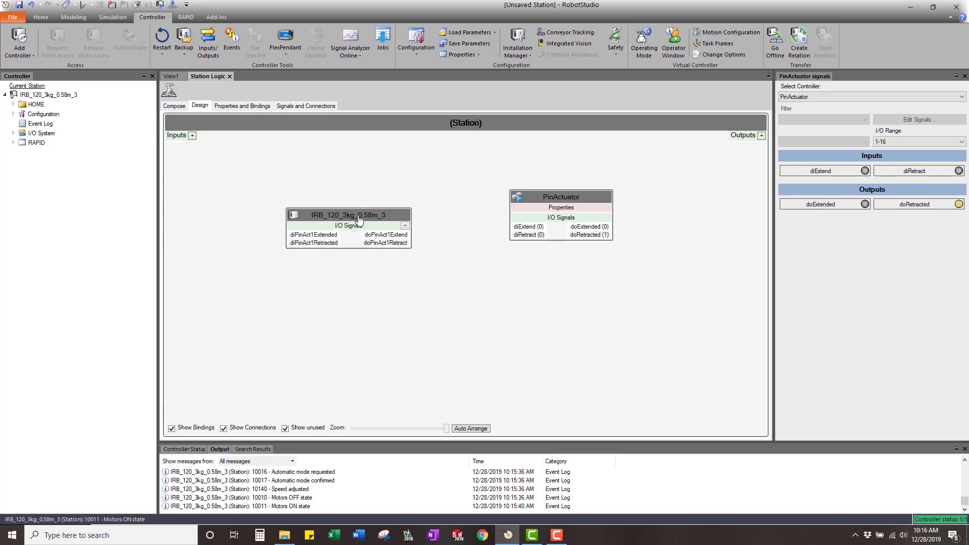
Connect doPinAct1Extend→diExtend, doPinAct1Retract→diRetract, doExtended→diPinAct1Extended, doRetracted→diPinAct1Retracted.
left_click_drag(362, 226, 369, 221)
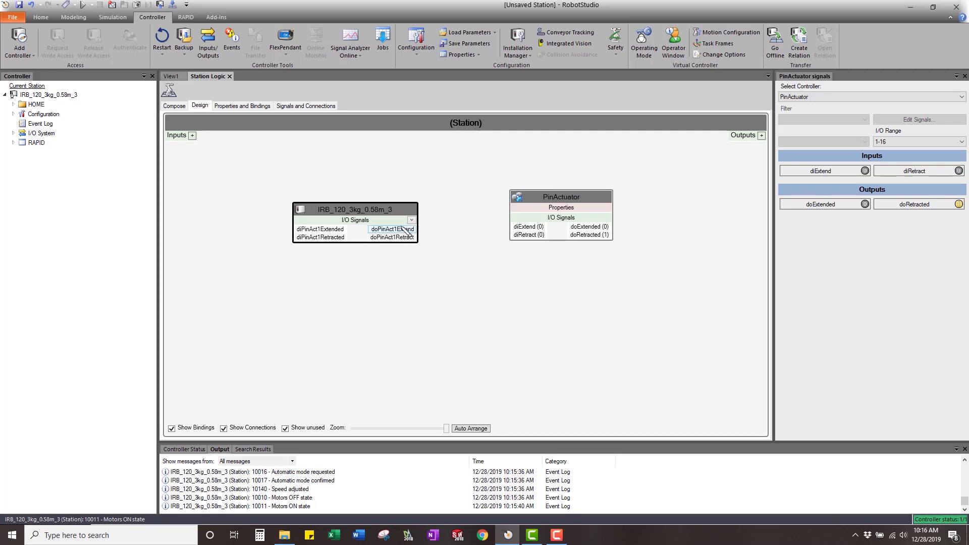
left_click_drag(406, 230, 527, 226)
left_click_drag(417, 241, 533, 236)
left_click_drag(589, 227, 309, 231)
left_click_drag(615, 240, 363, 173)
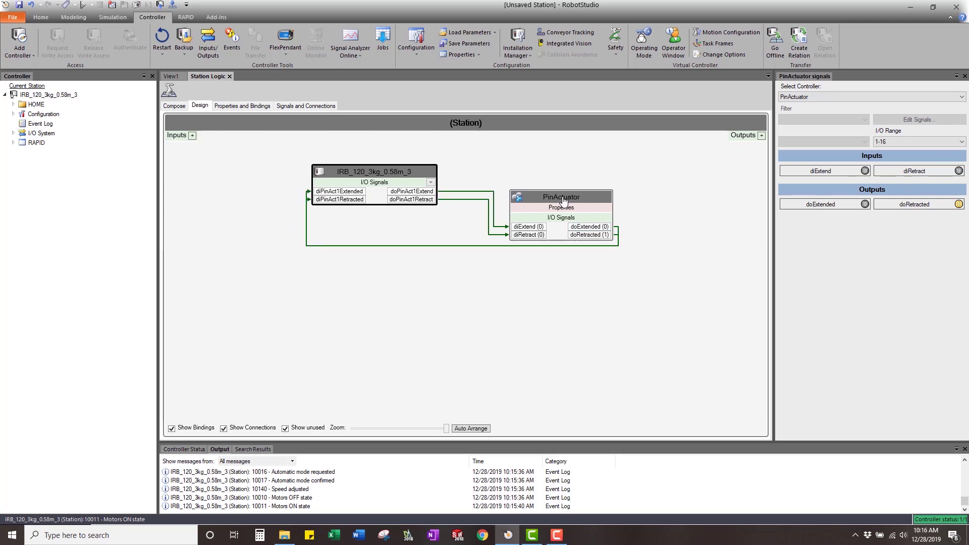
left_click_drag(559, 197, 584, 169)
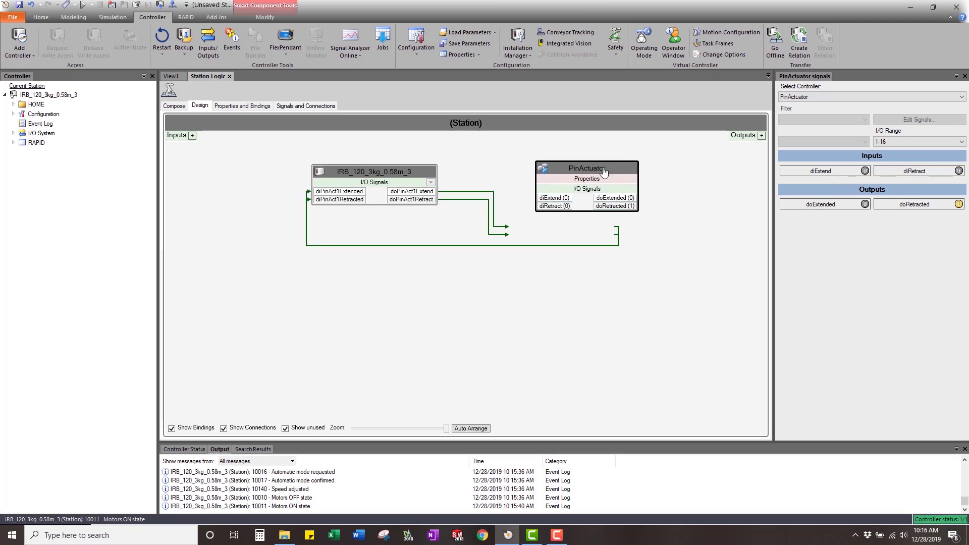
left_click(458, 325)
Close the station logic and open T_ROB1's Process module in the RAPID editor.
left_click(230, 76)
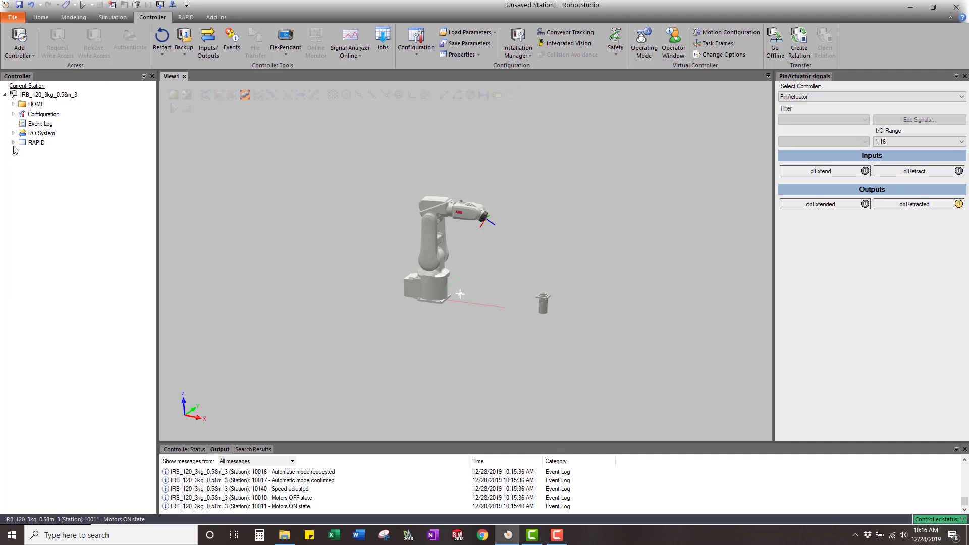
left_click(14, 144)
left_click(20, 153)
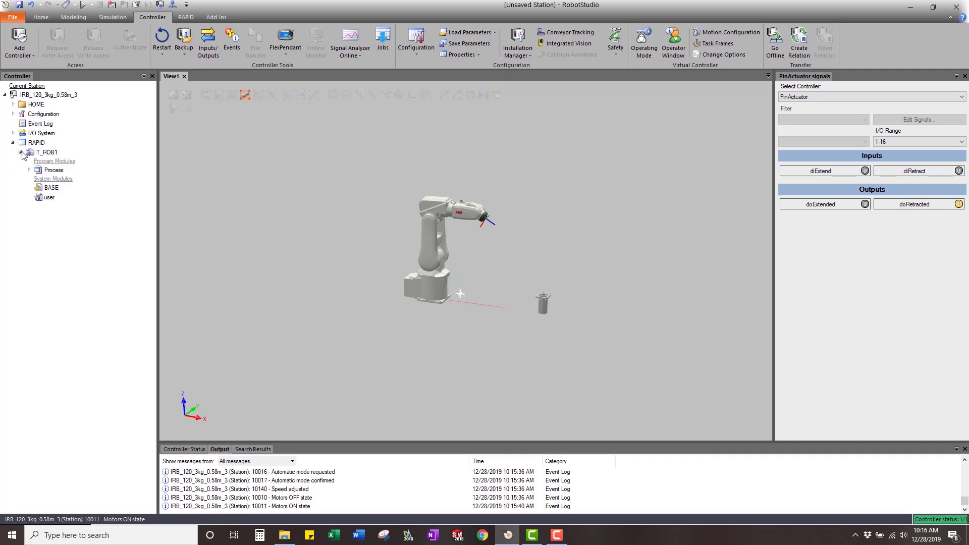
left_click(56, 172)
double_click(57, 174)
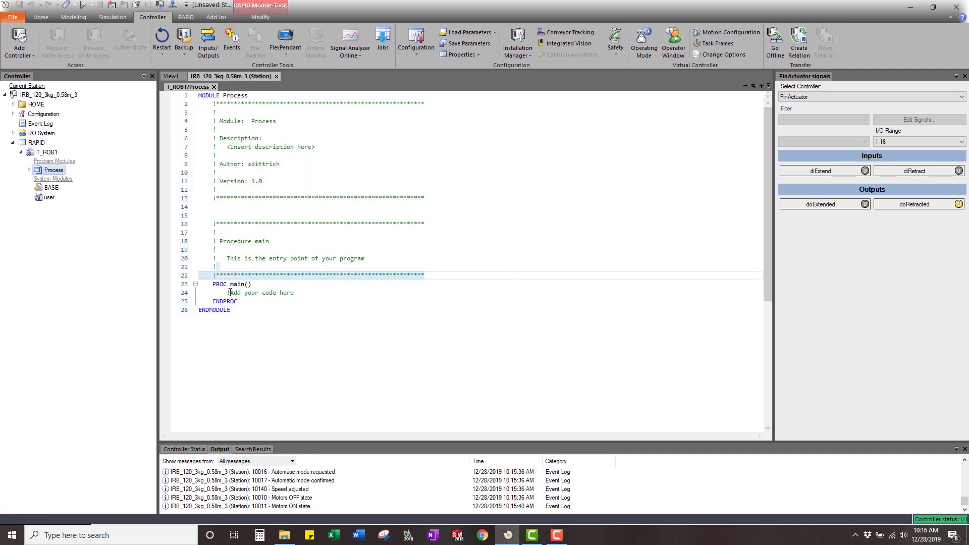
Replace main's placeholder comment with a WHILE TRUE DO loop header.
left_click_drag(226, 294, 304, 293)
key("Return")
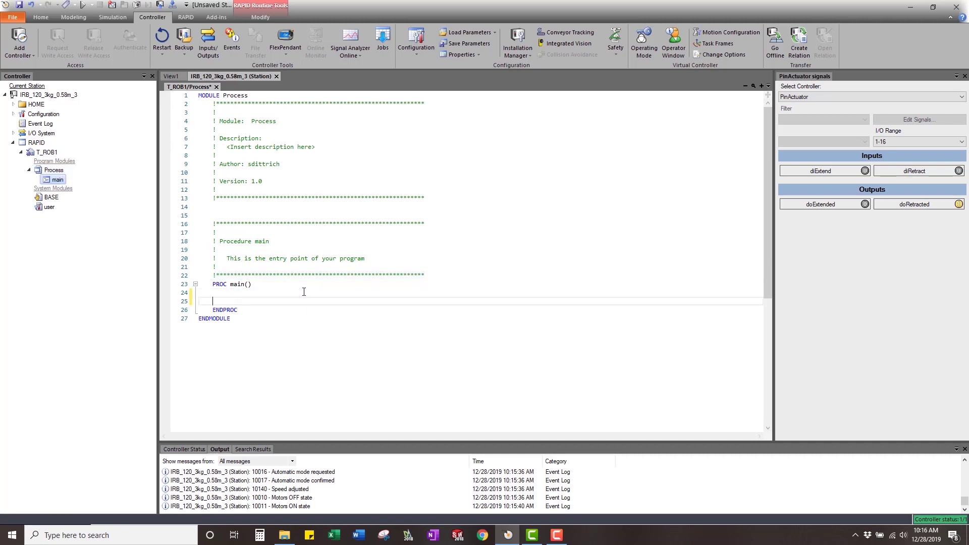
key("BackSpace")
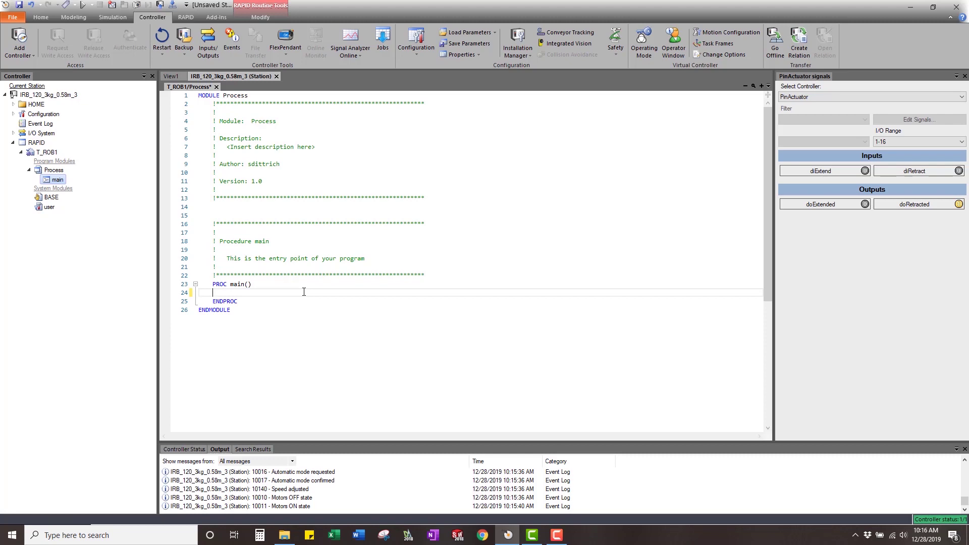
type("Whi")
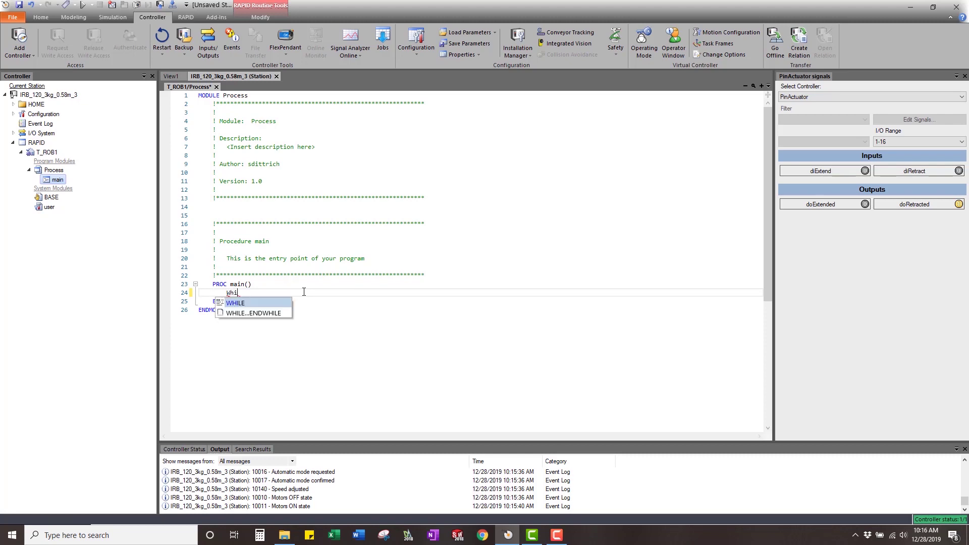
type("leTR")
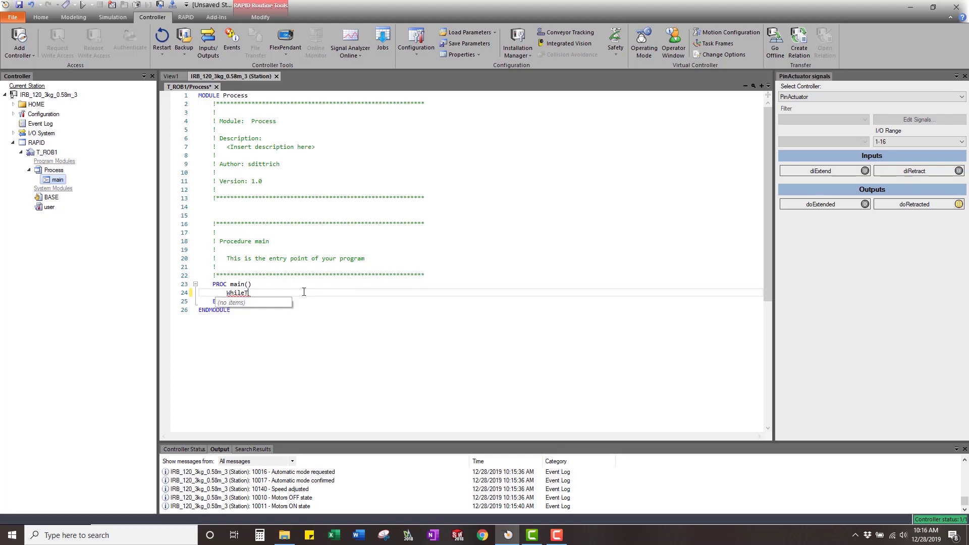
key("BackSpace")
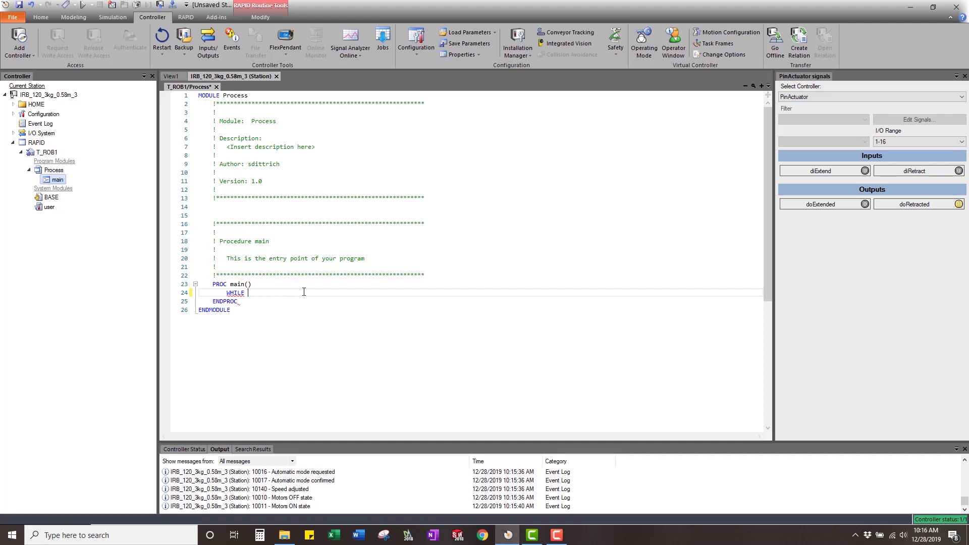
type("TRUE D")
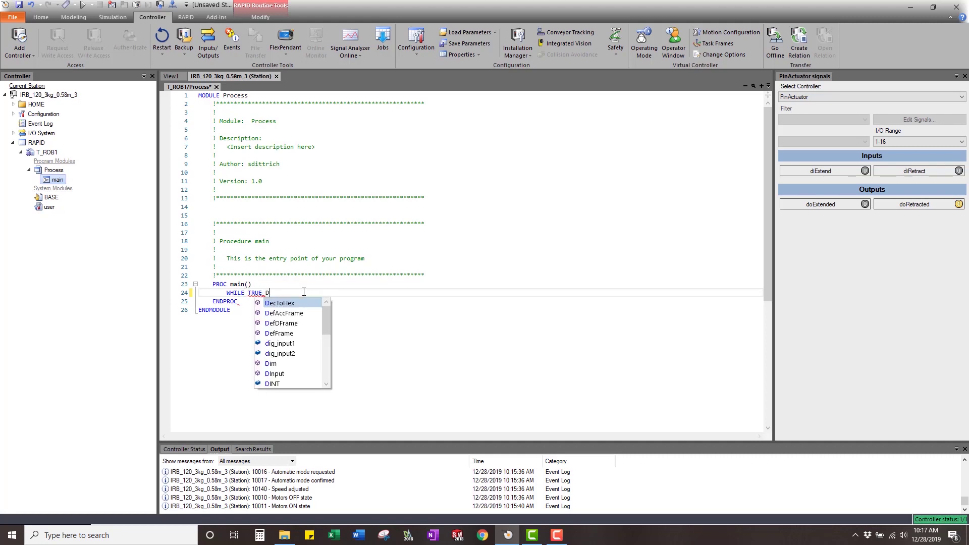
type("O")
key("Return")
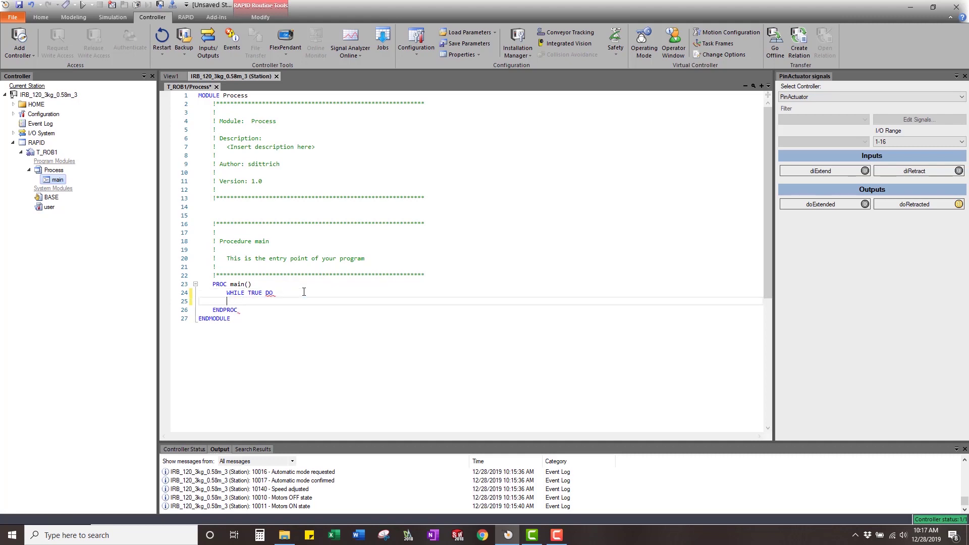
Close the loop with ENDWHILE and leave blank lines for the loop body.
type("WNDWHILE")
key("Return")
key("Up")
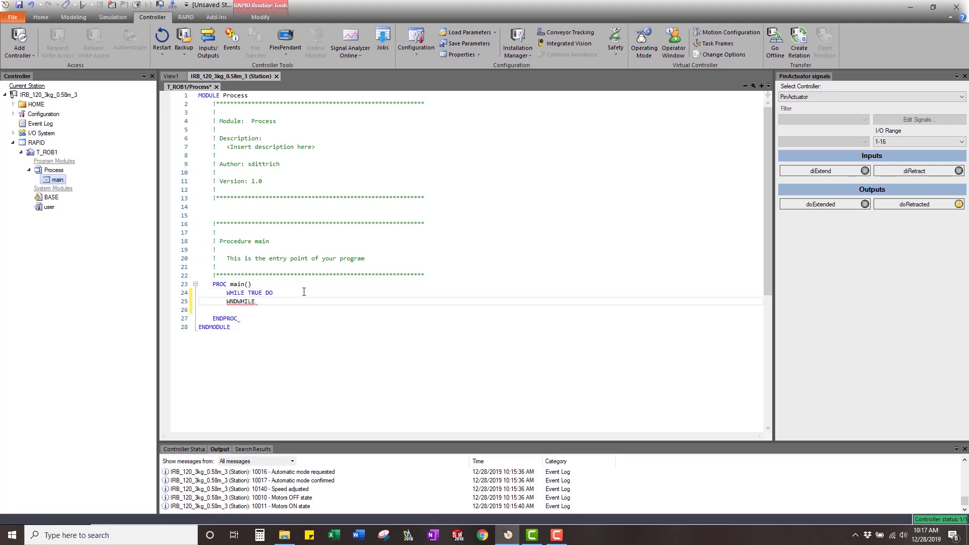
key("Delete")
type("E")
key("Up")
key("Return")
key("Return")
key("Return")
key("Return")
key("Return")
key("Up")
key("Up")
key("Up")
key("Up")
Add SetDO doPinAct1Extend,1; and WaitDI diPinAct1Extended,1; inside the loop.
type("SetDO do")
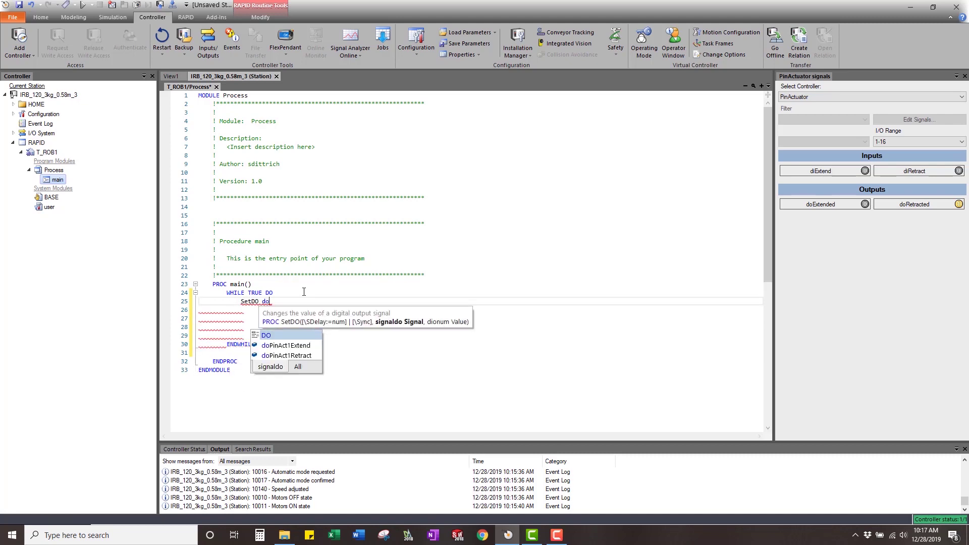
type("P")
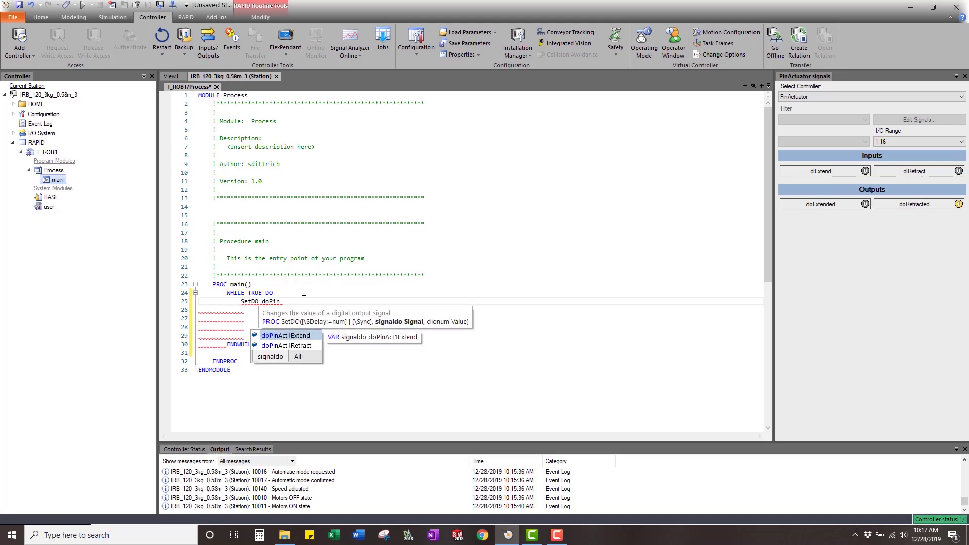
type("in")
key("Tab")
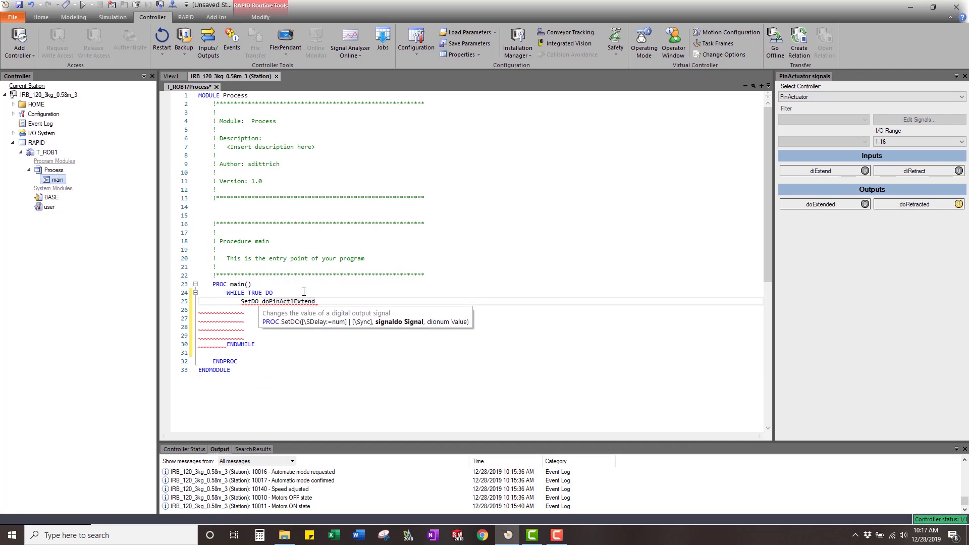
type(",1")
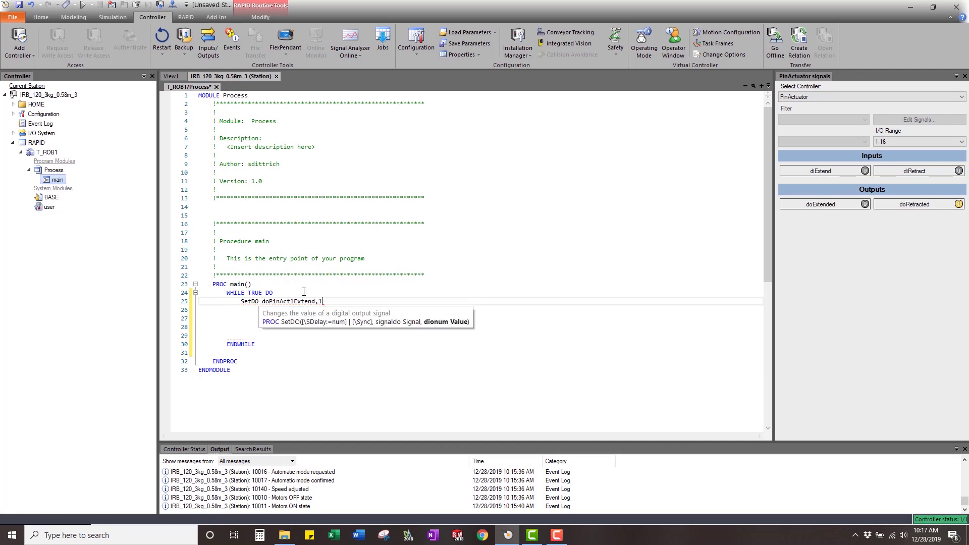
type(";")
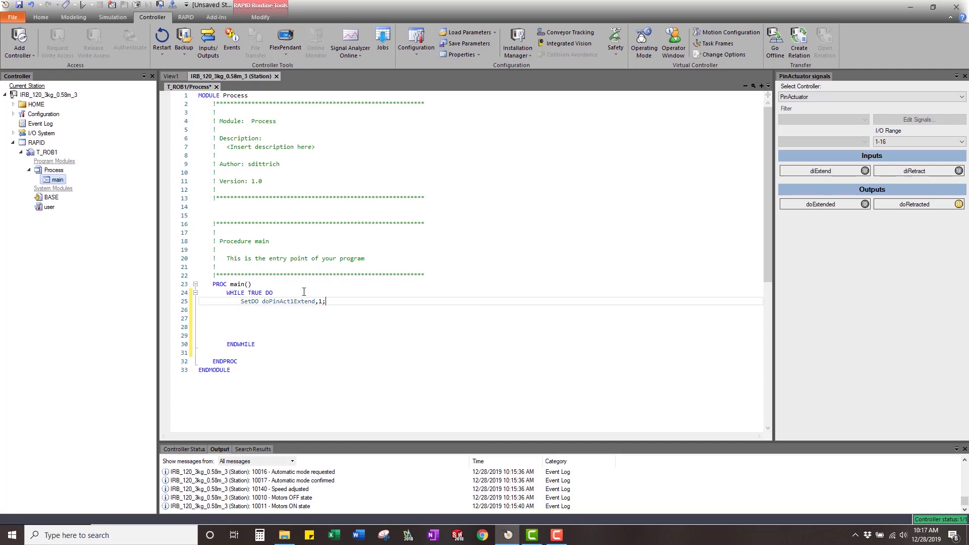
key("Return")
type("Wa")
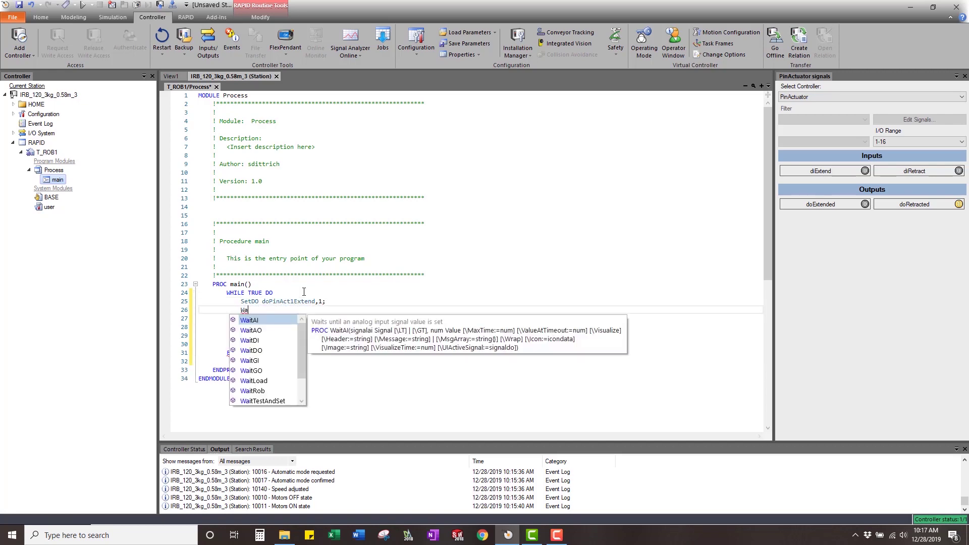
type("itDI di")
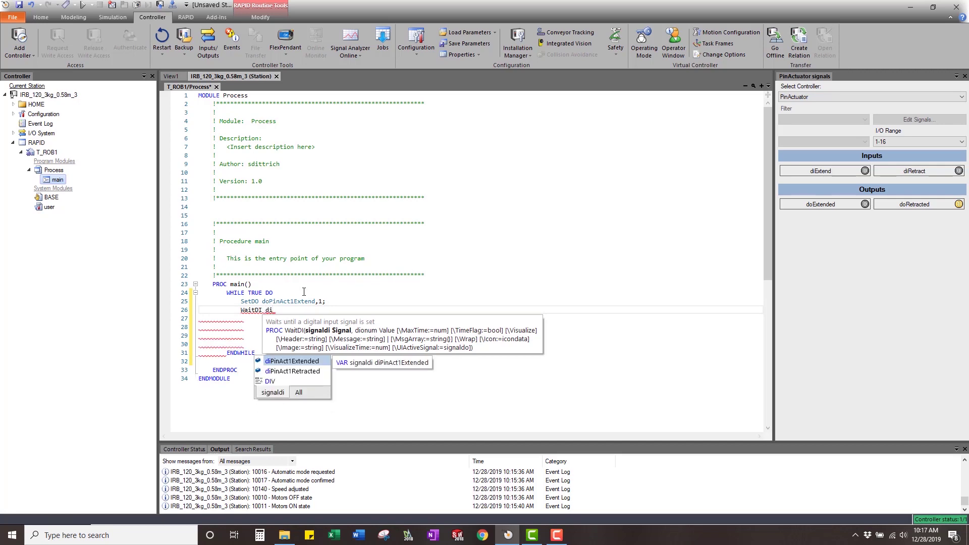
key("Tab")
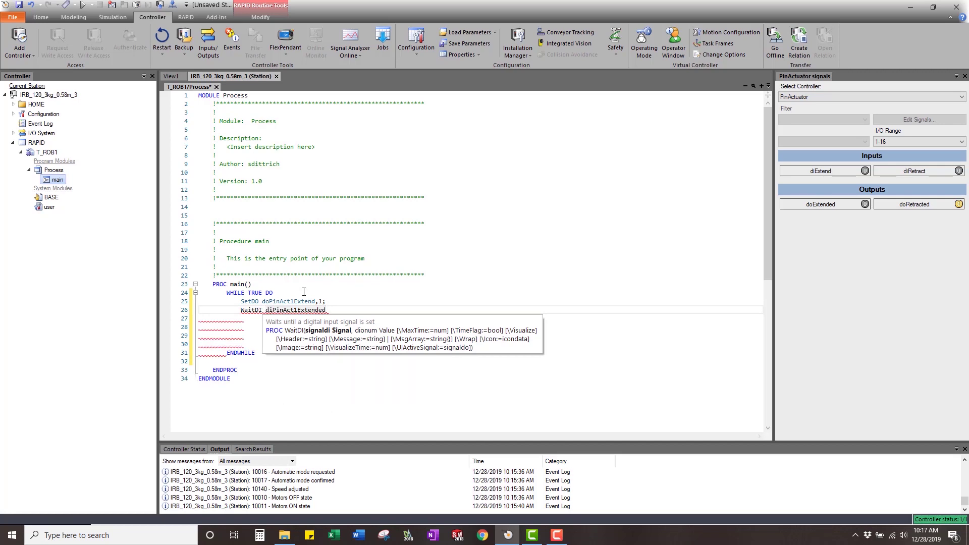
type(",1;")
key("Return")
key("Up")
key("Up")
key("shift+Down")
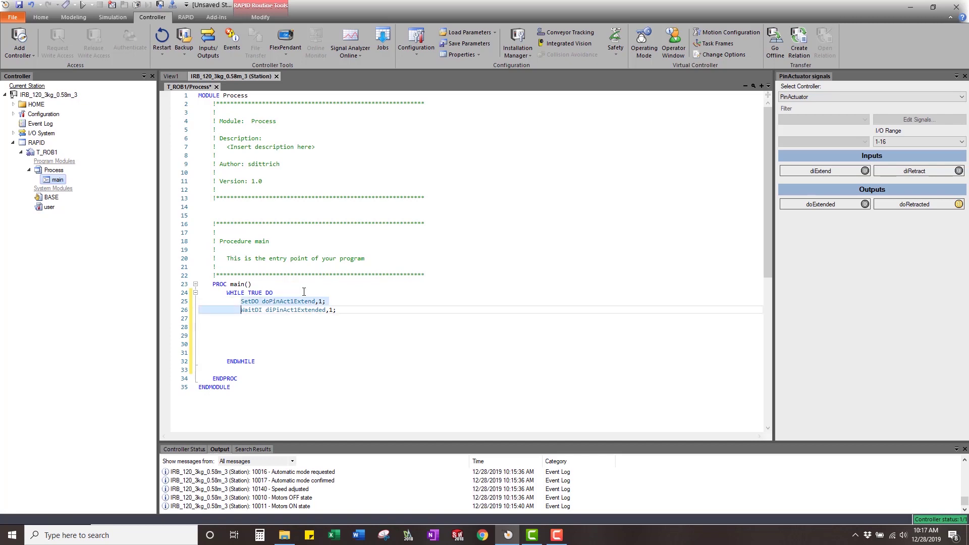
Duplicate the two loop lines and change the copy to SetDO doPinAct1Extend,0;.
key("shift+Down")
key("ctrl+c")
key("Right")
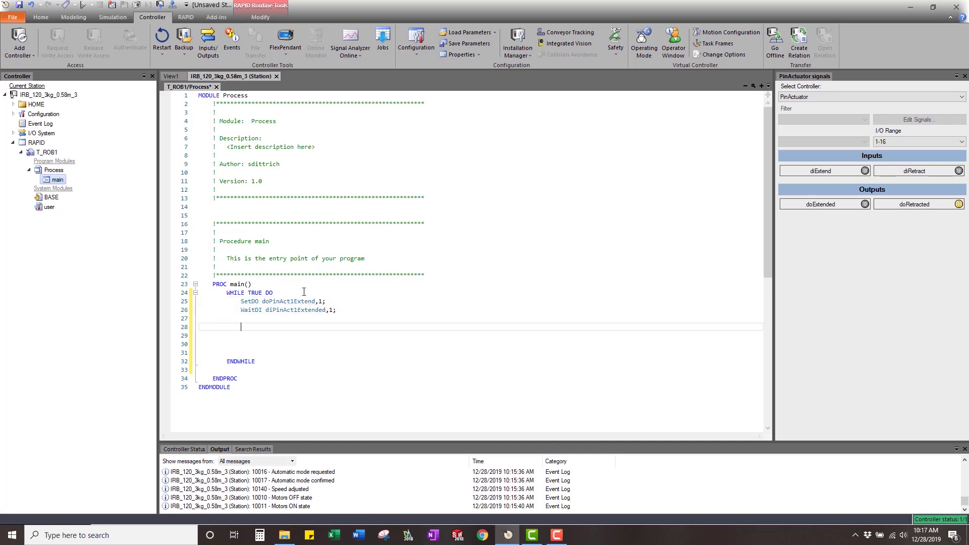
key("ctrl+v")
key("Up")
key("Up")
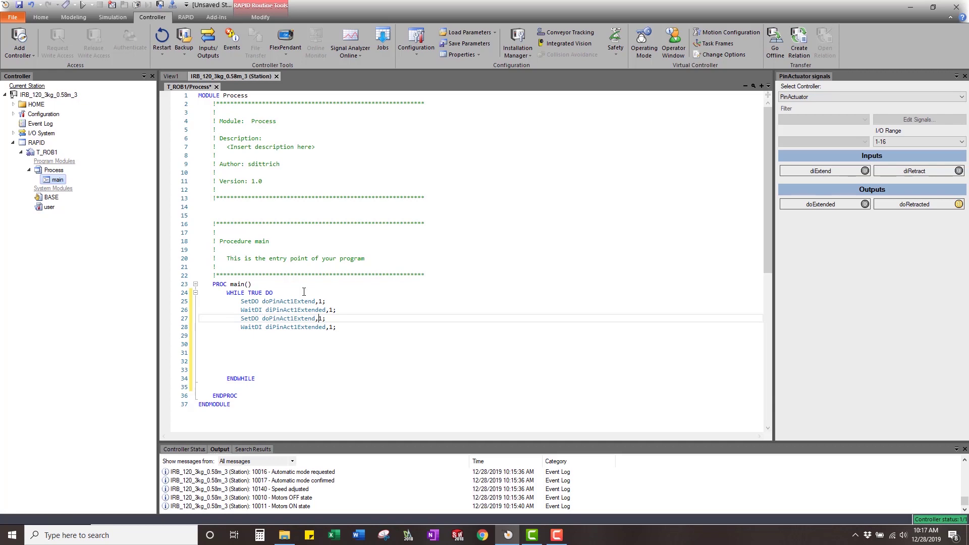
key("BackSpace")
key("BackSpace")
type("nd")
key("BackSpace")
type("0")
Add Waittime 1; after the extend-off line and remove the duplicate wait line.
key("Down")
key("Up")
key("Return")
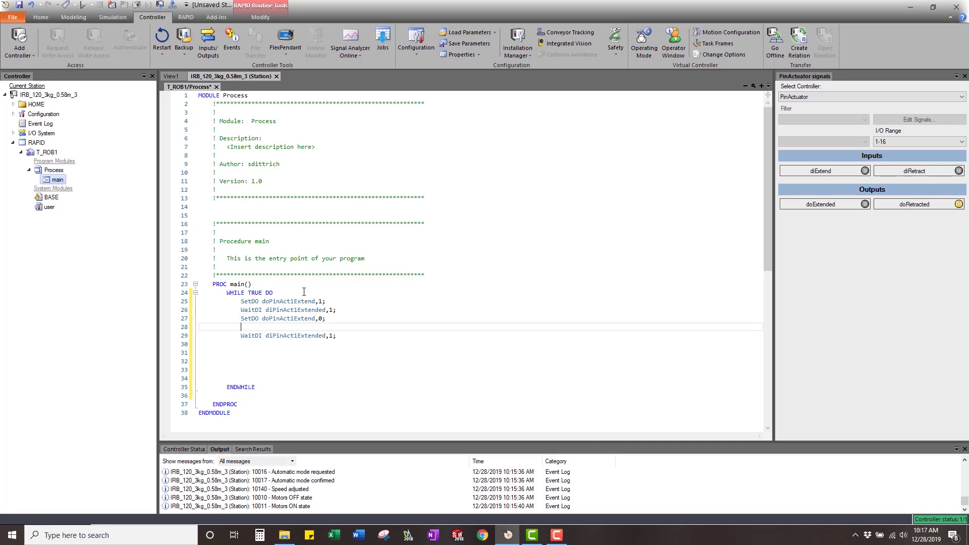
type("Wiat")
key("BackSpace")
key("BackSpace")
key("BackSpace")
type("aittime ")
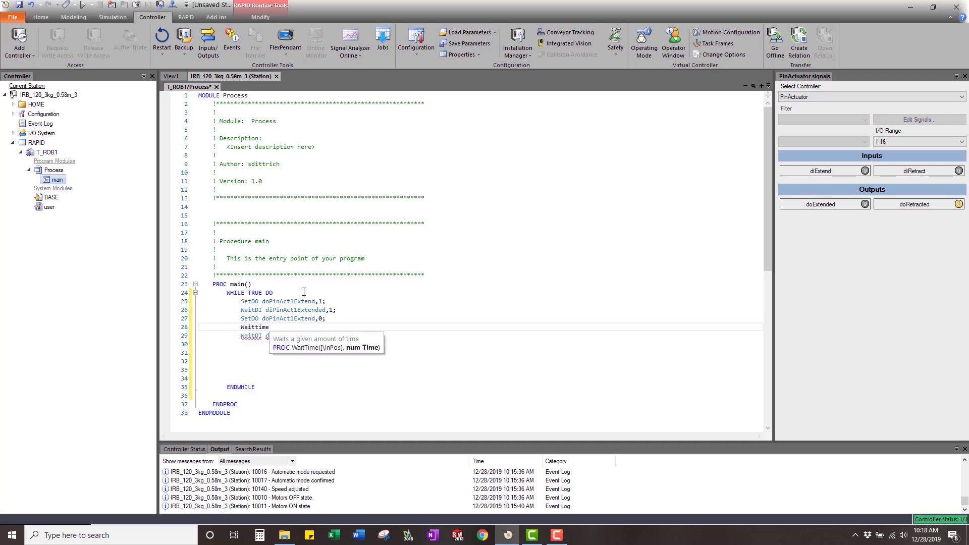
type("1;")
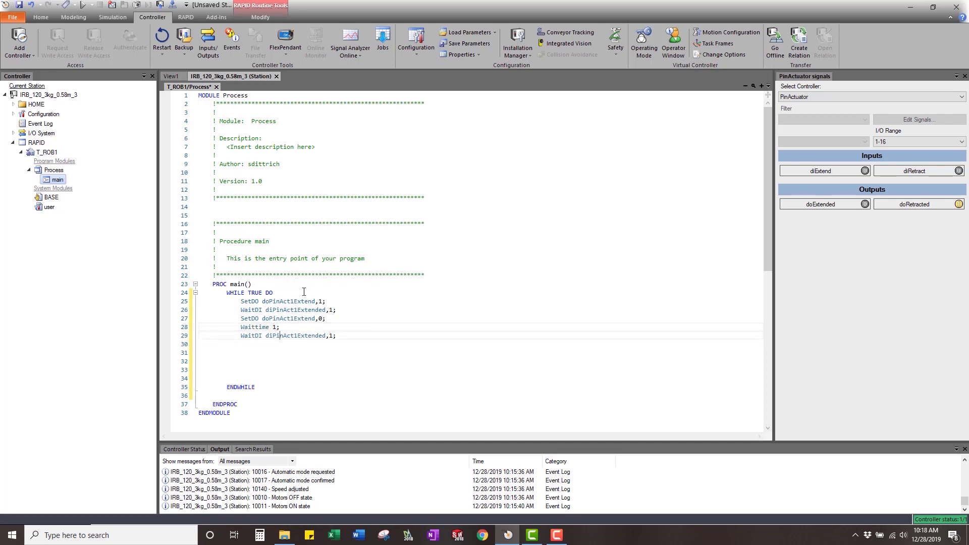
key("shift+Down")
key("Delete")
Paste another copy after the wait as SetDO doPinAct1Retract,1; and WaitDI diPinAct1Retracted,1;.
key("Up")
key("Up")
key("Up")
key("Up")
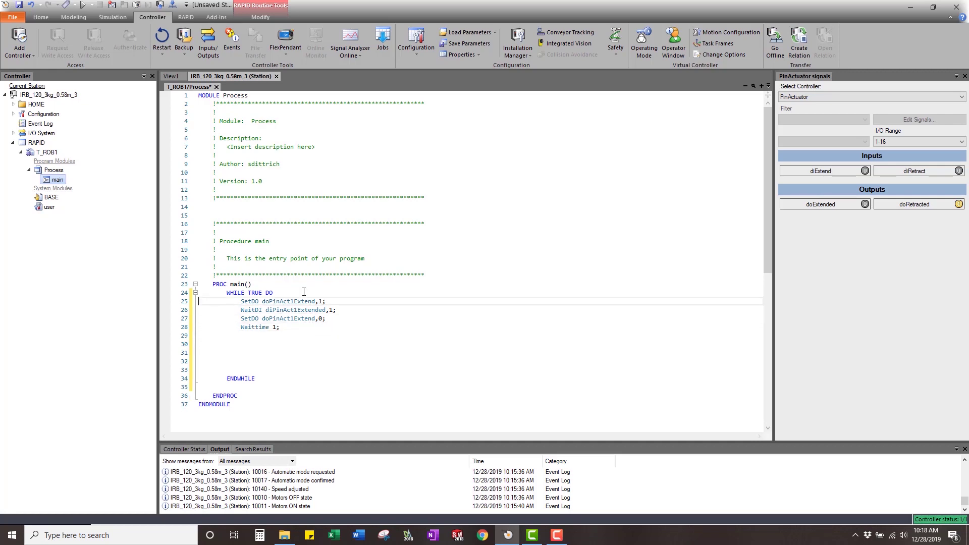
key("shift+Down")
key("shift+Down")
key("shift+Down")
key("ctrl+c")
key("Down")
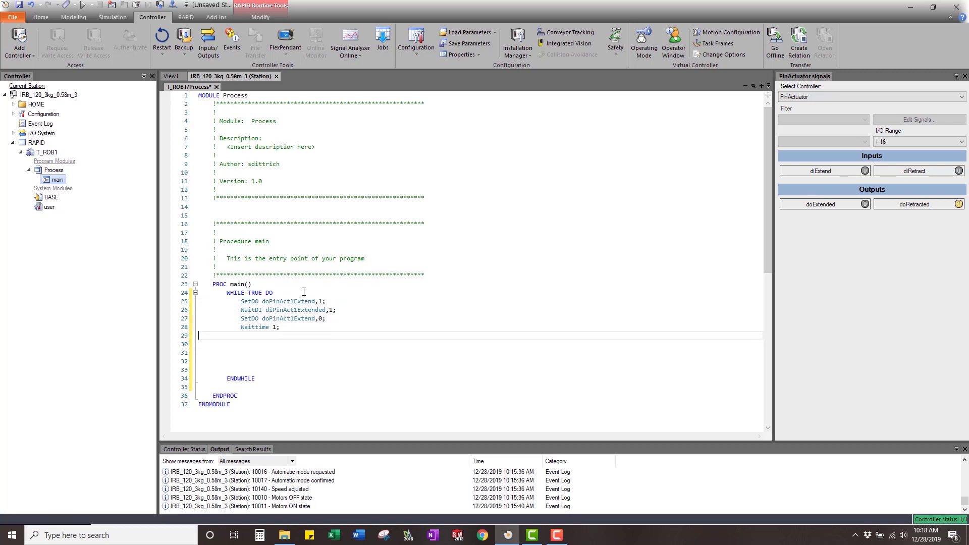
key("ctrl+v")
key("Up")
key("Up")
key("Up")
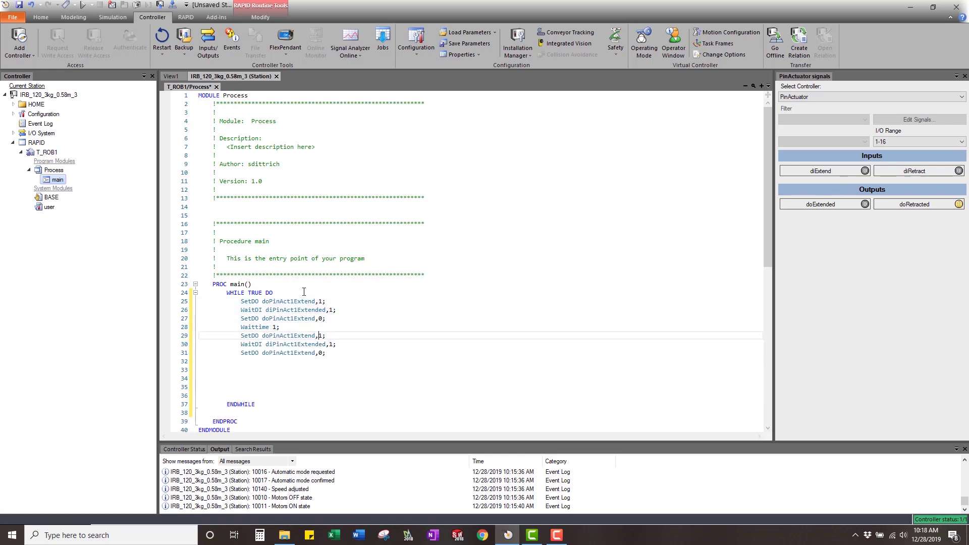
key("BackSpace")
key("BackSpace")
key("BackSpace")
key("BackSpace")
key("BackSpace")
key("BackSpace")
type("Retracted")
key("BackSpace")
key("BackSpace")
key("Down")
key("Down")
key("Up")
key("BackSpace")
key("BackSpace")
key("BackSpace")
key("BackSpace")
key("BackSpace")
key("BackSpace")
key("BackSpace")
key("BackSpace")
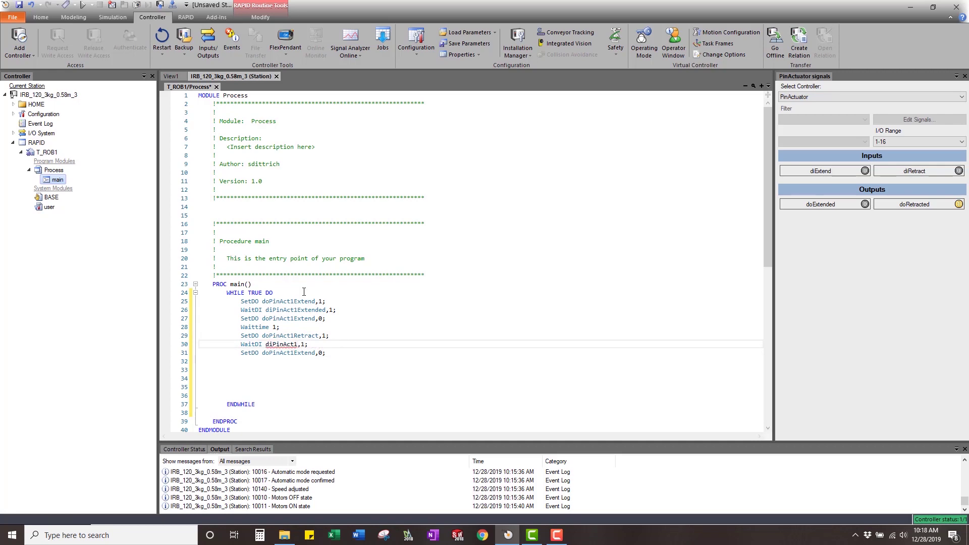
type("Retracted")
Delete the extra blank lines before ENDWHILE.
key("Down")
key("Down")
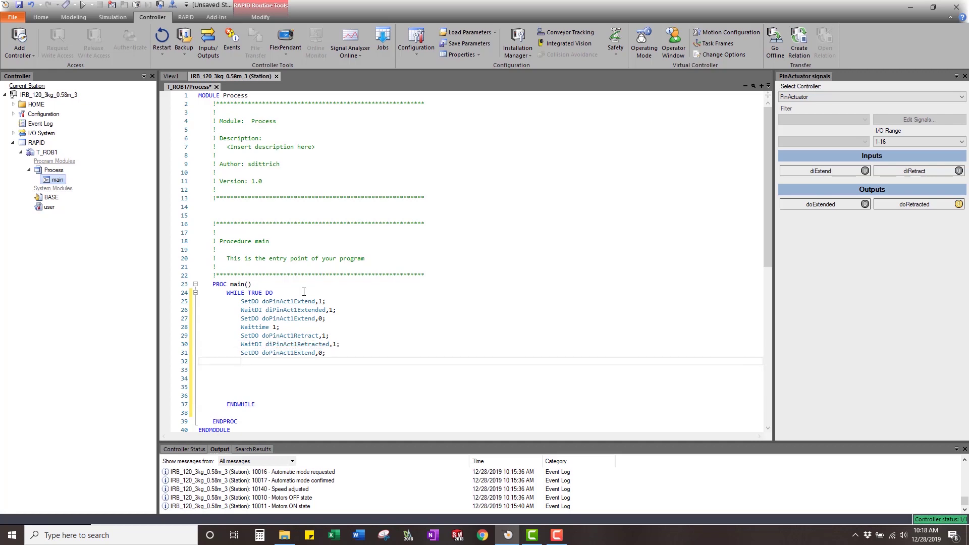
key("Down")
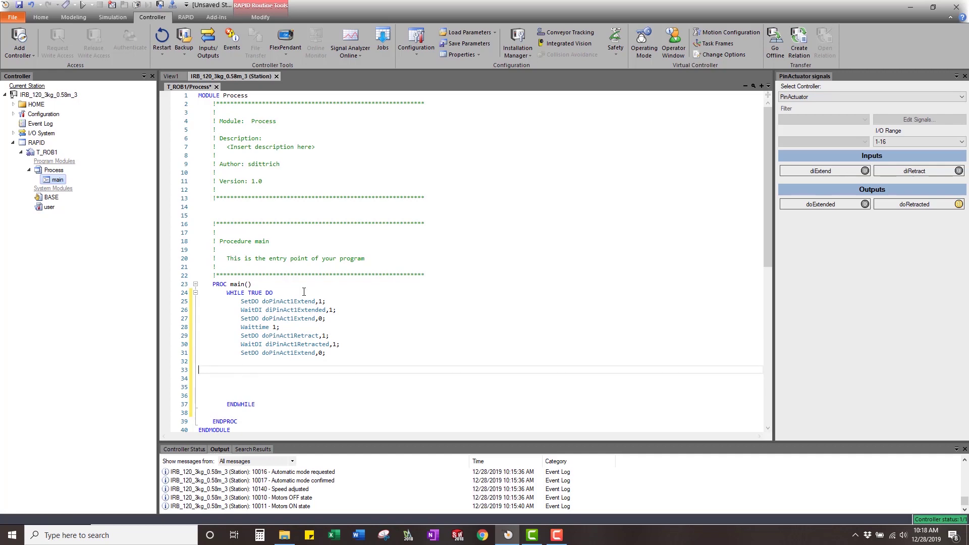
key("shift+Down")
key("shift+Down")
key("shift+Down")
key("shift+Down")
key("Delete")
Change the last SetDO line to reset doPinAct1Retract to 0.
key("Up")
key("Up")
key("Up")
key("Up")
key("Up")
key("Up")
key("Up")
key("Up")
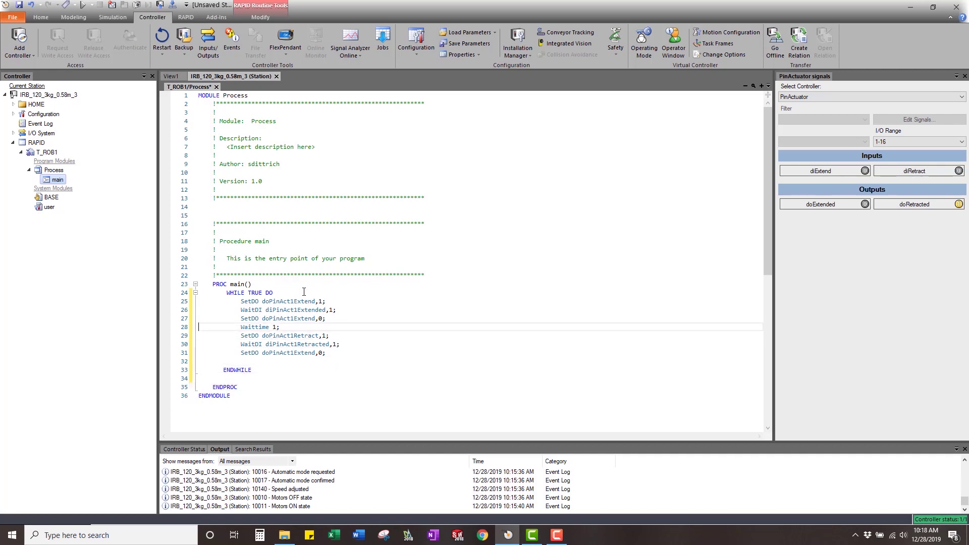
key("Down")
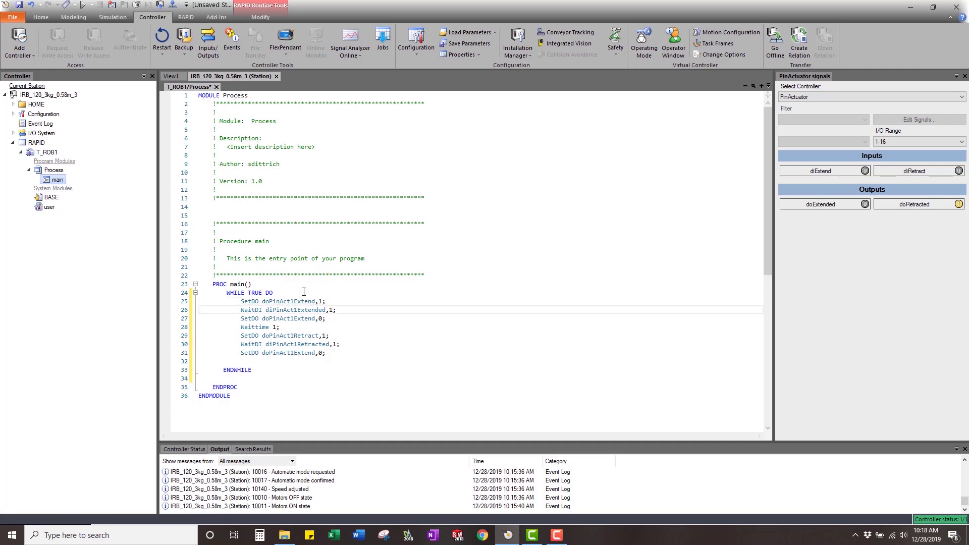
key("Down")
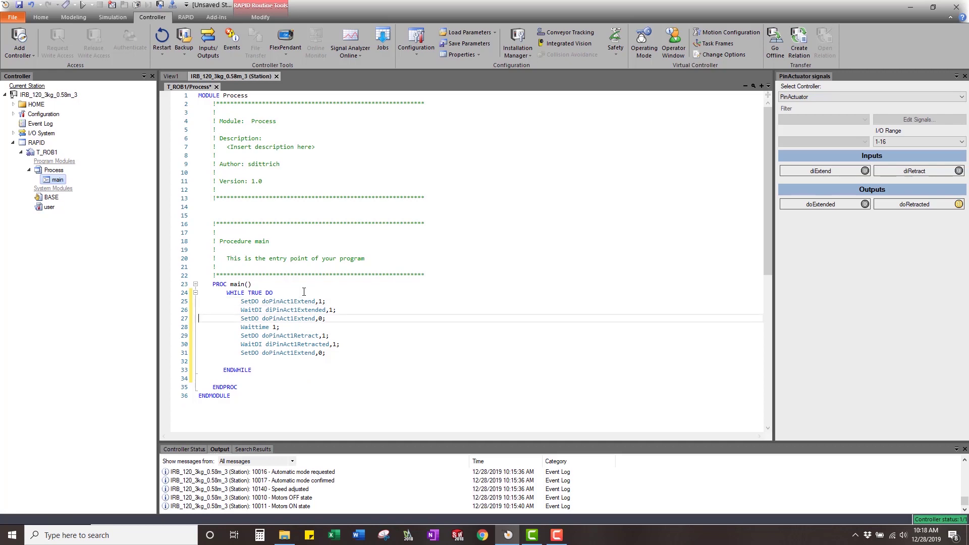
key("Down")
key("Down")
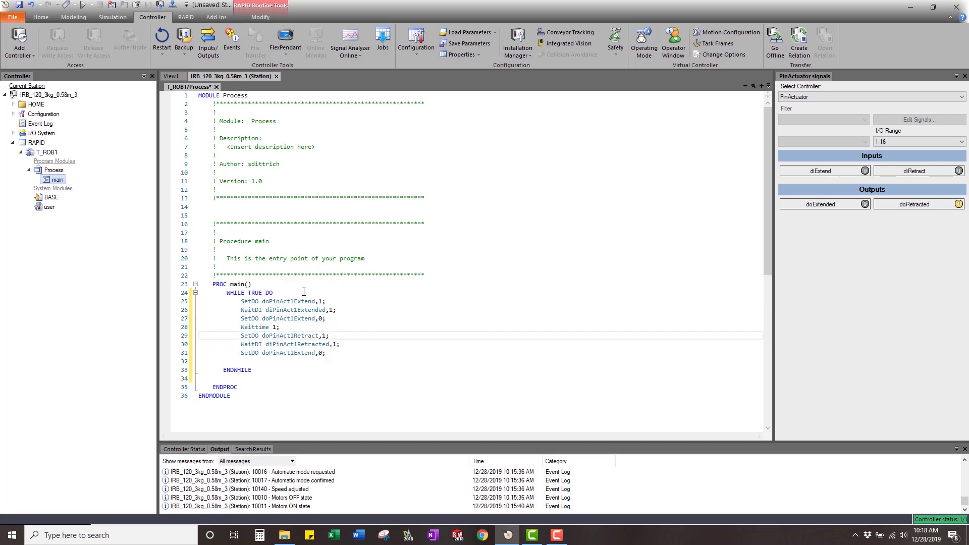
key("Down")
key("Down")
key("Up")
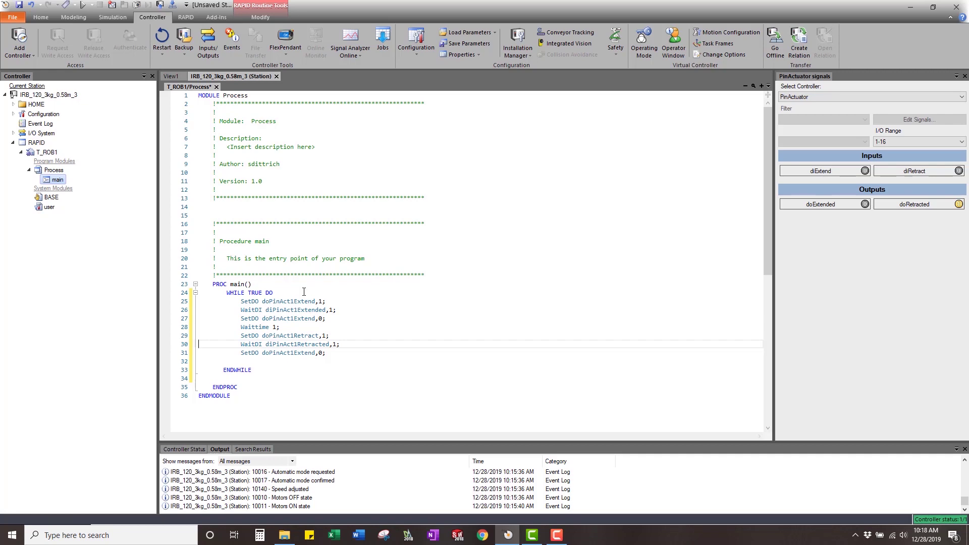
key("Down")
key("Down")
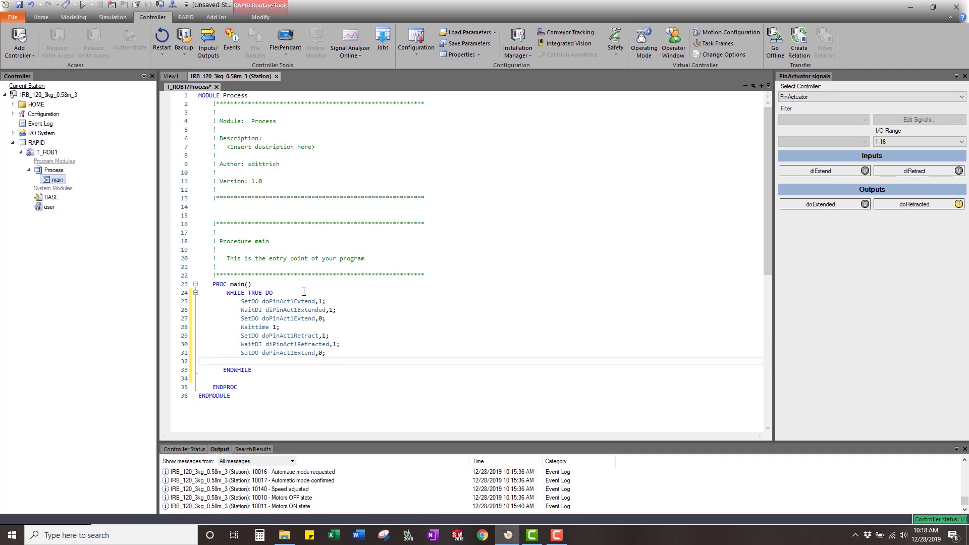
key("Up")
key("Left")
key("BackSpace")
key("BackSpace")
key("BackSpace")
key("BackSpace")
key("BackSpace")
key("BackSpace")
type("Retracte")
key("BackSpace")
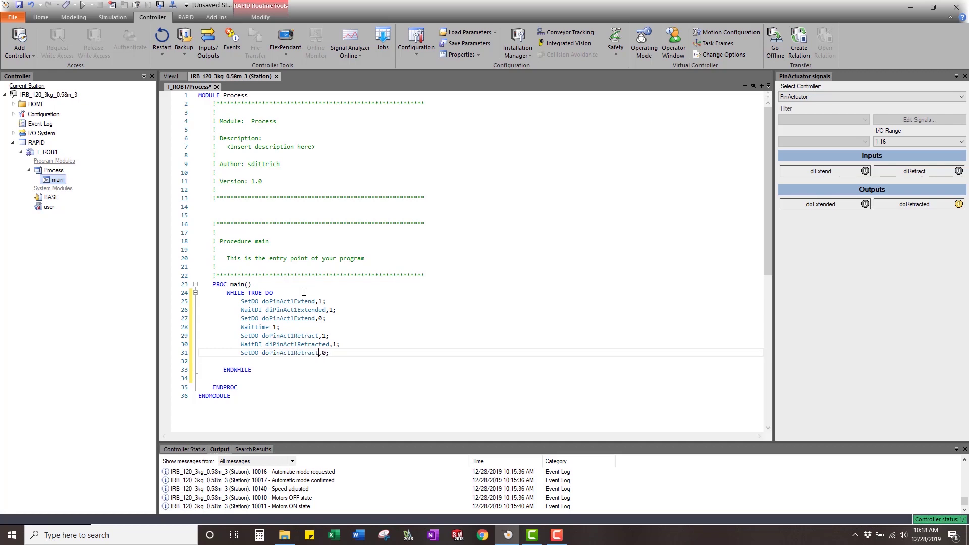
Copy the Waittime 1; line and paste it at the end of the loop before ENDWHILE.
key("Up")
key("Up")
key("Up")
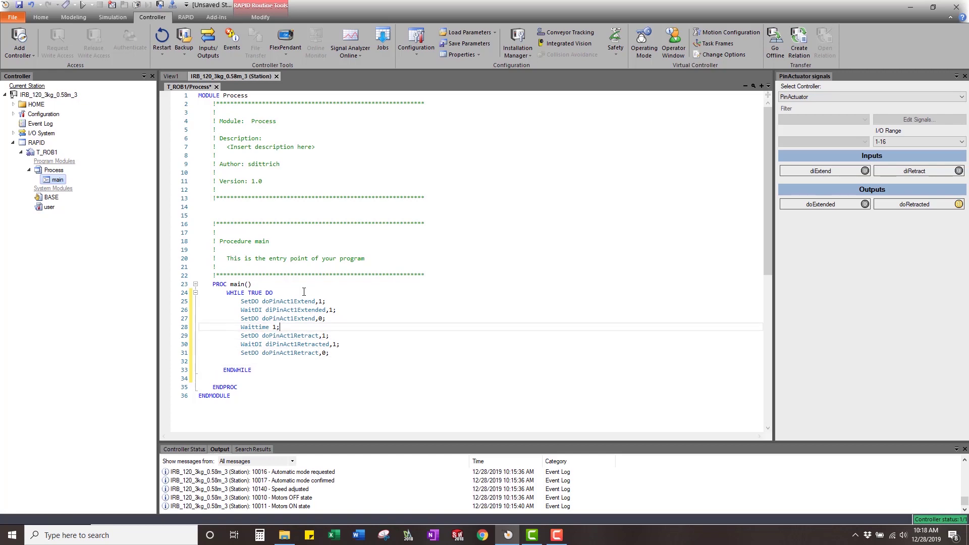
key("Home")
key("shift+Down")
key("ctrl+c")
key("Down")
key("Down")
key("Down")
key("Down")
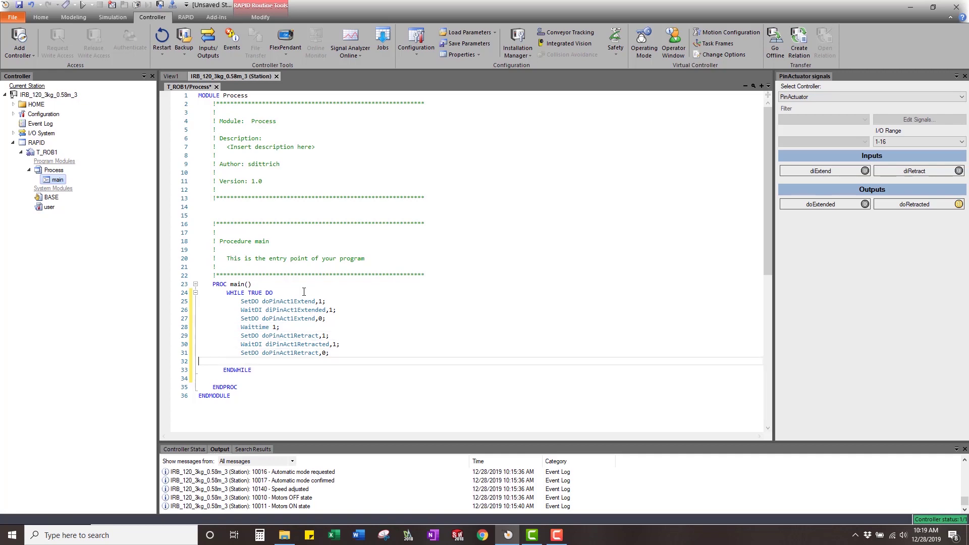
key("ctrl+v")
key("BackSpace")
Apply the edited RAPID program to the controller.
left_click(186, 17)
left_click(409, 40)
left_click(490, 193)
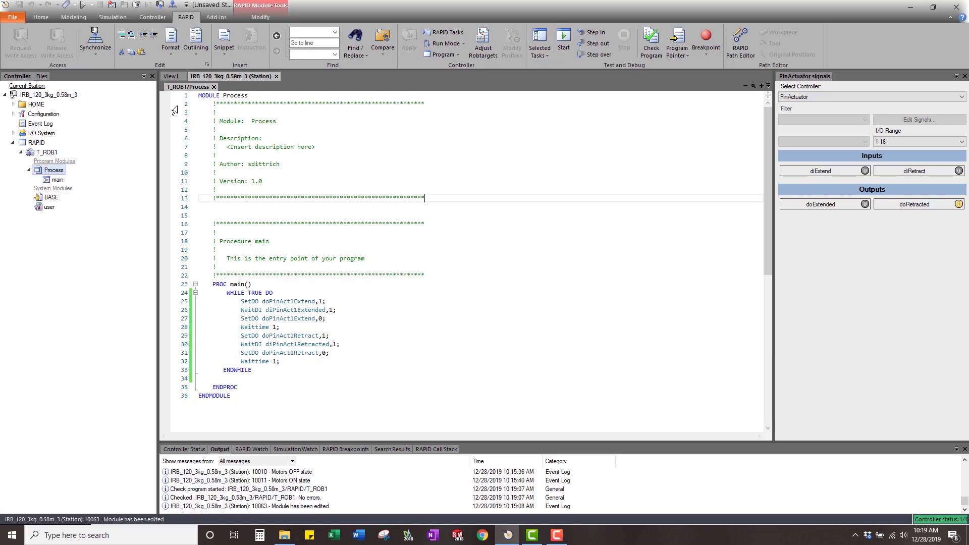
Play the simulation in View1, framing the robot and pin actuator.
left_click(172, 77)
left_click(112, 17)
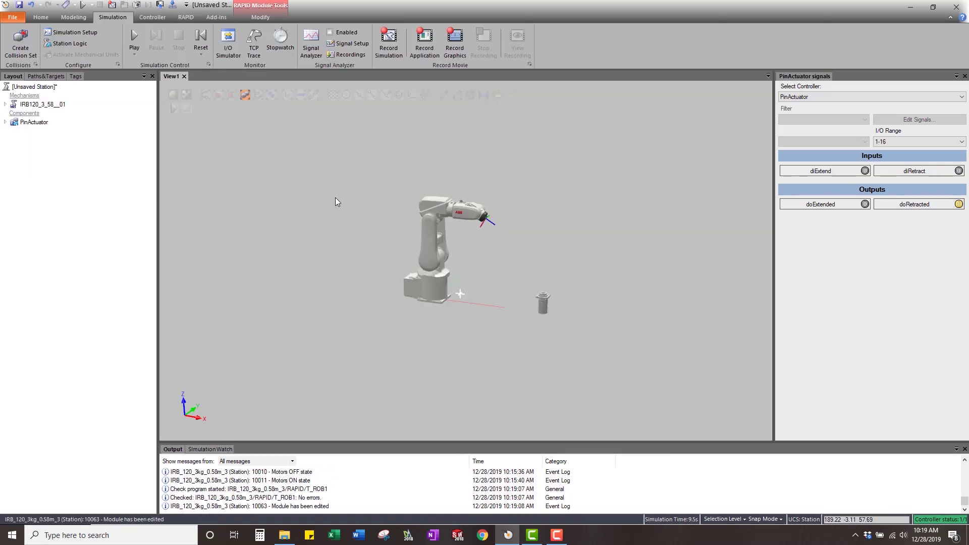
left_click(134, 38)
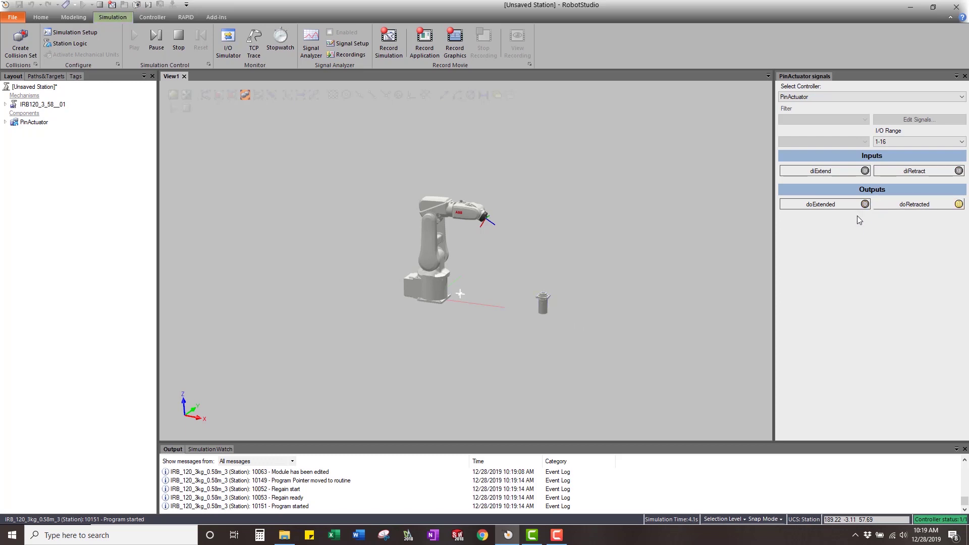
scroll(553, 298, "up", 5)
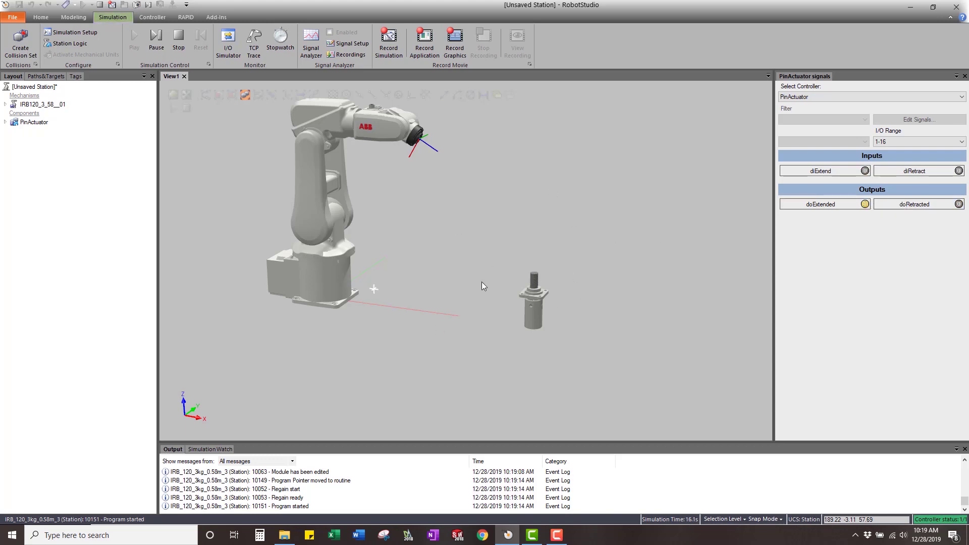
left_click_drag(392, 260, 411, 270, "ctrl")
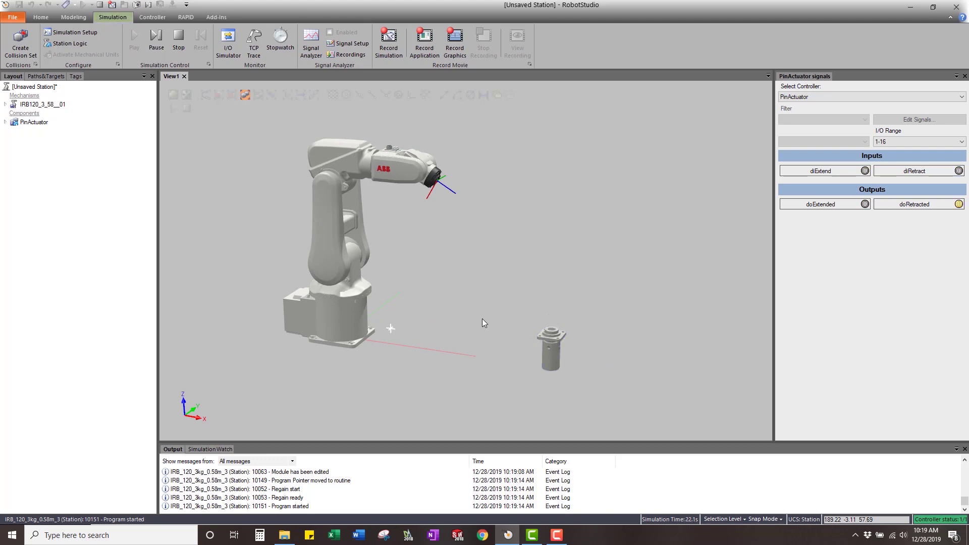
Stop the simulation from the Simulation Control group.
left_click(178, 47)
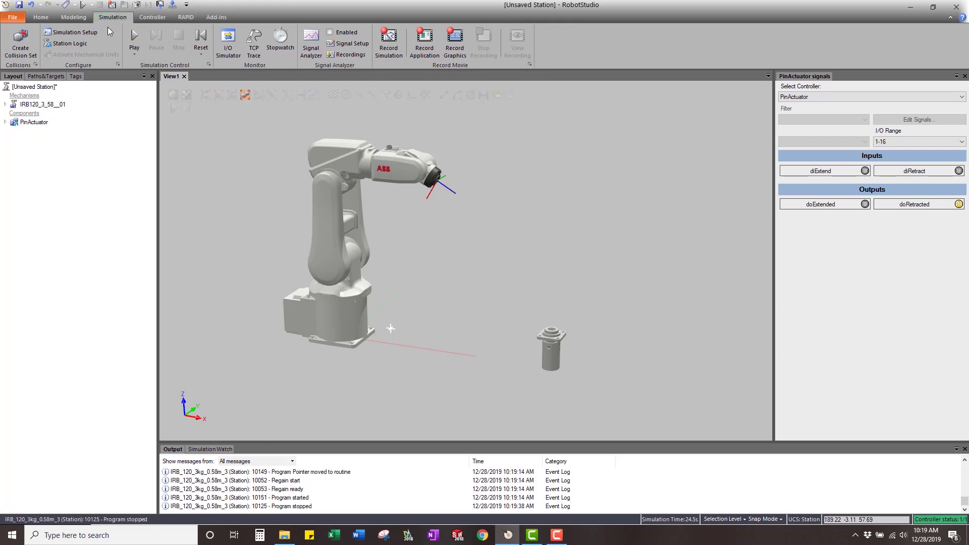